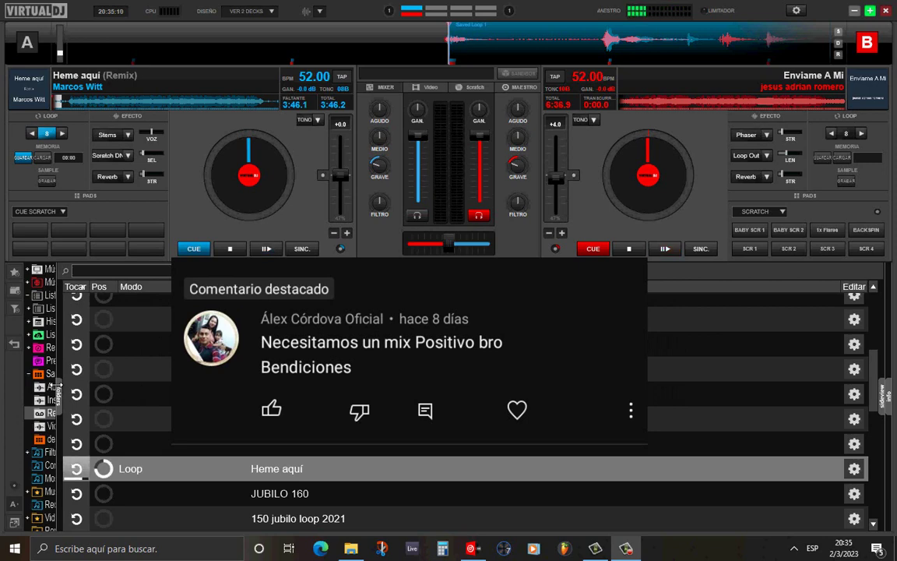
- Expand the folder tree across the song list and start playing Enviame A Mi on deck B
left_click_drag(61, 419, 854, 443)
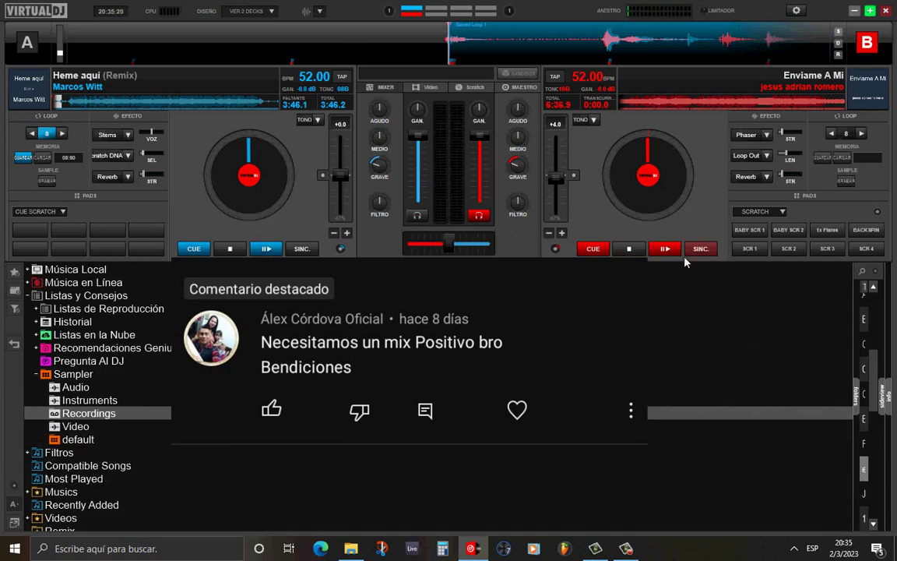
left_click(665, 250)
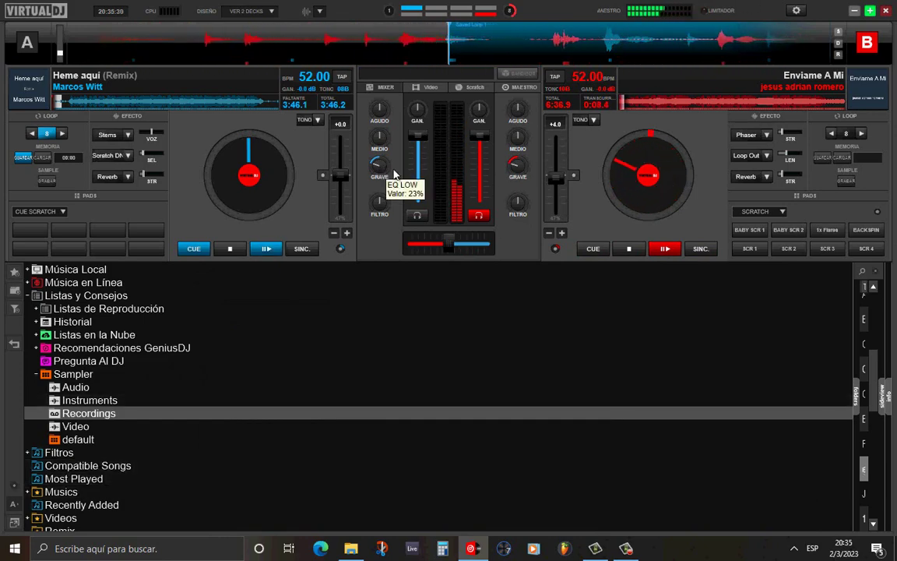
- Switch to File Explorer's francisco folder and load "50 - Jesús Adrián Romero - Este_D_a_Especial" onto deck A
left_click(350, 548)
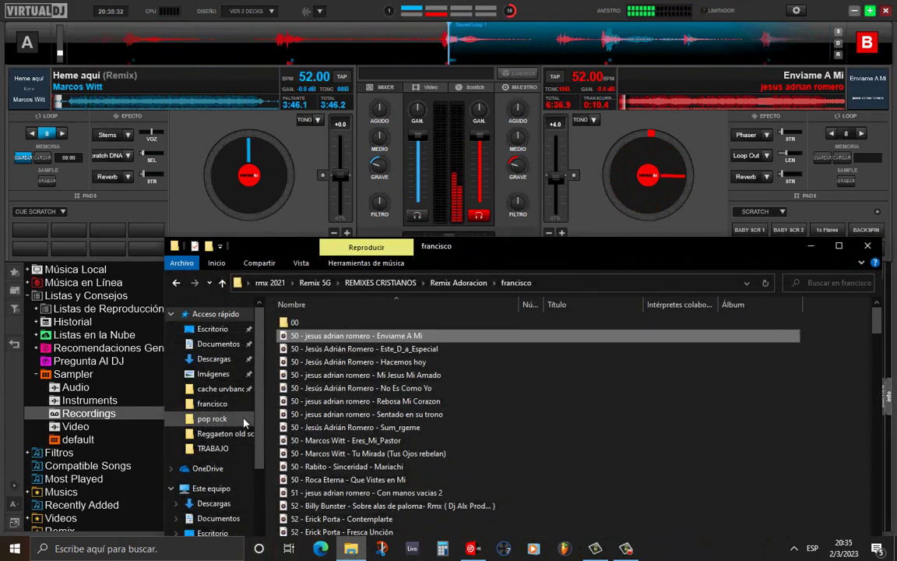
left_click_drag(530, 260, 660, 108)
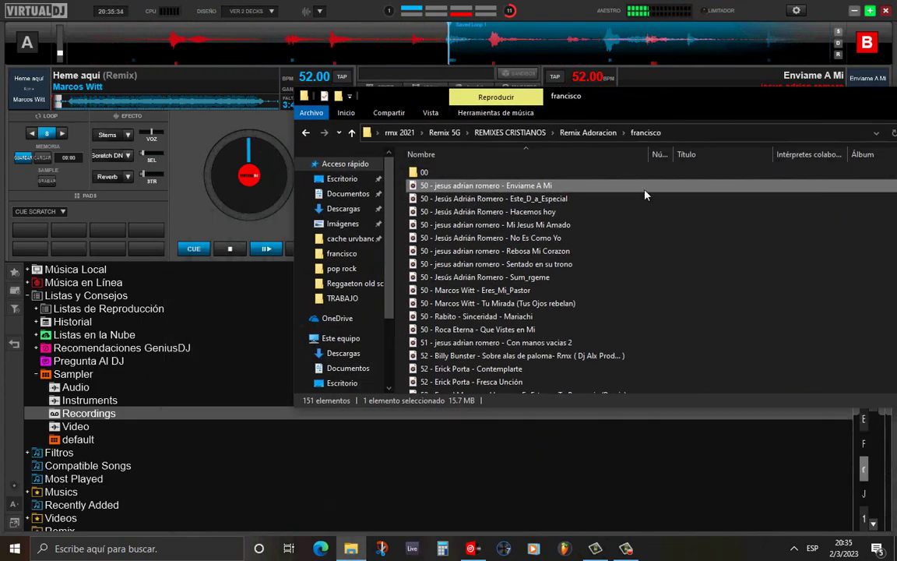
scroll(594, 322, "down", 3)
scroll(594, 322, "down", 2)
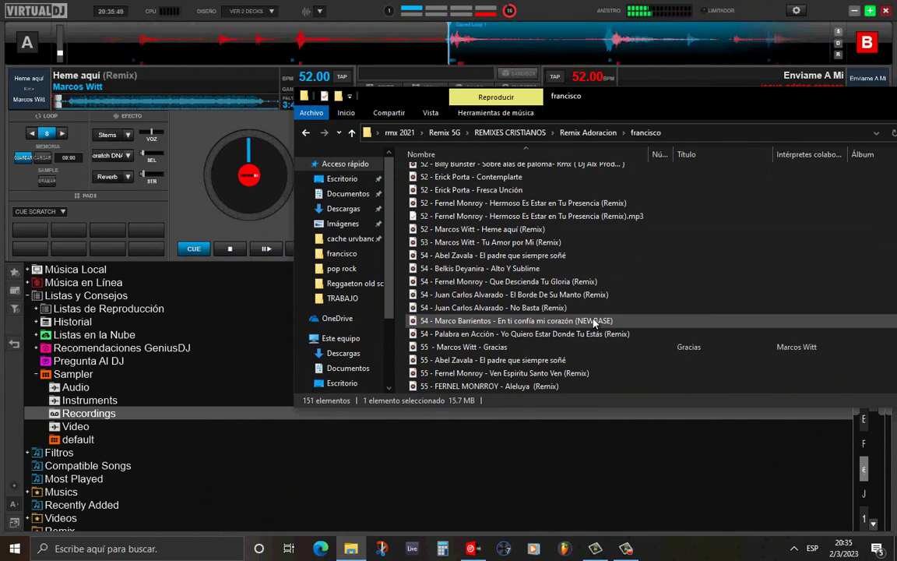
left_click(467, 216)
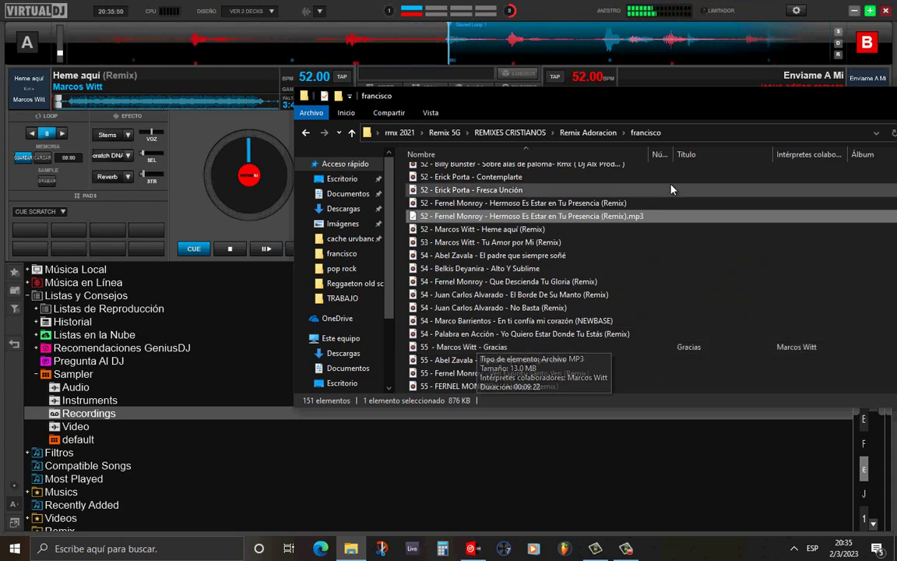
left_click(621, 204)
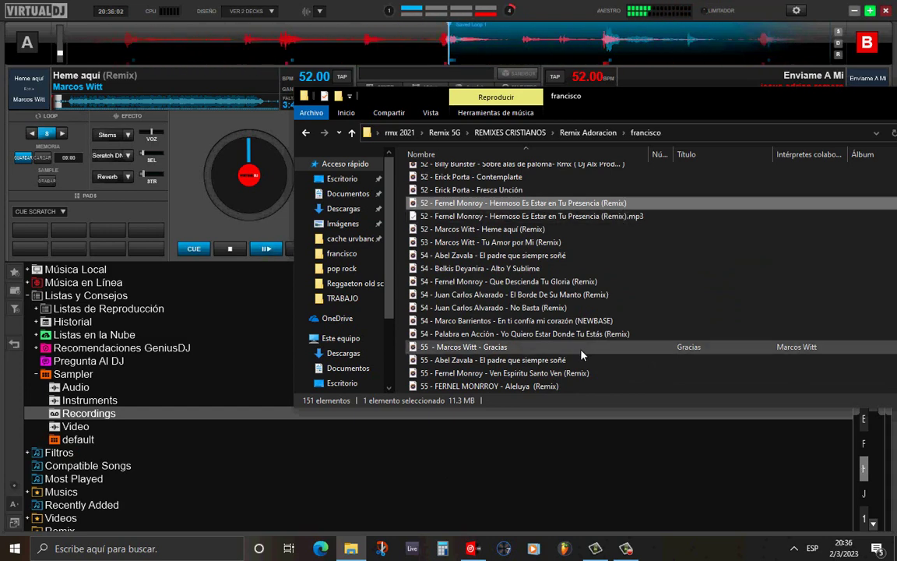
scroll(615, 358, "up", 3)
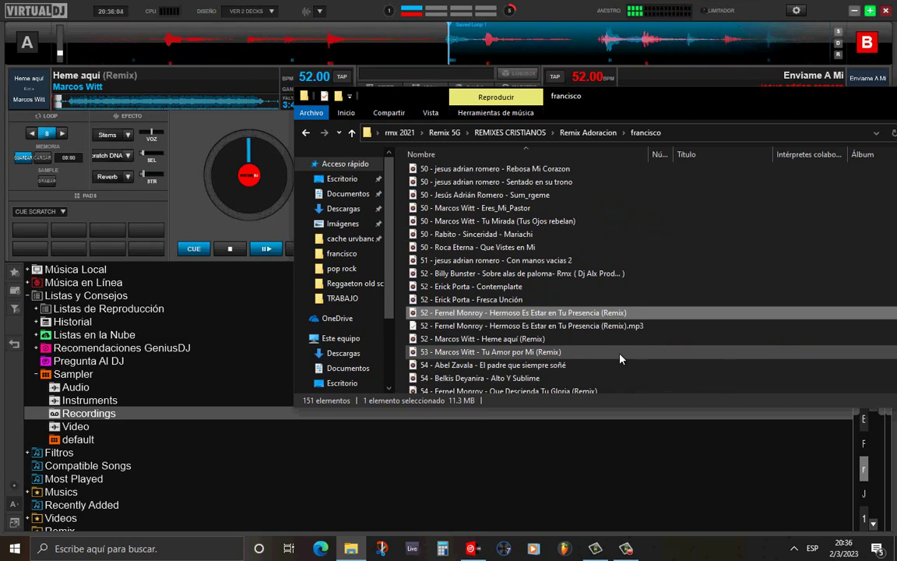
scroll(621, 358, "up", 2)
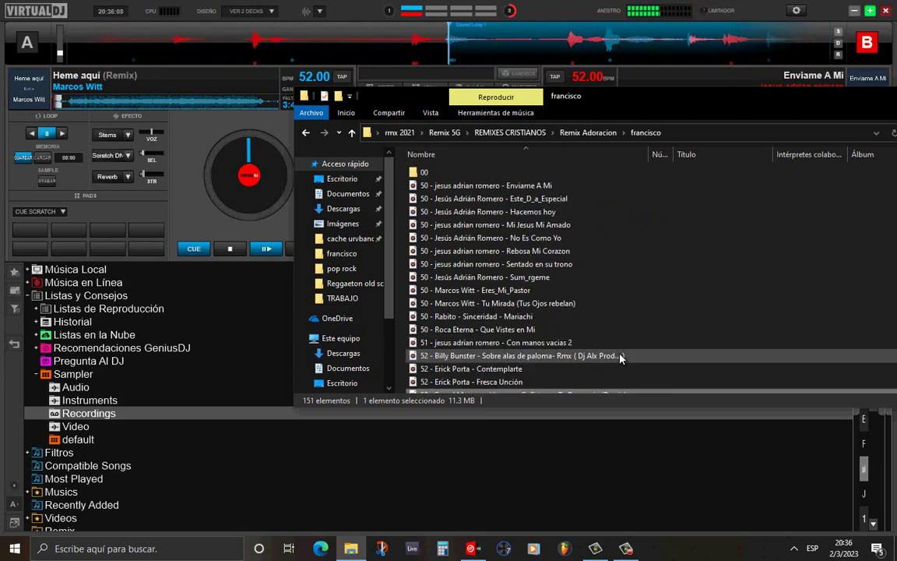
left_click(556, 199)
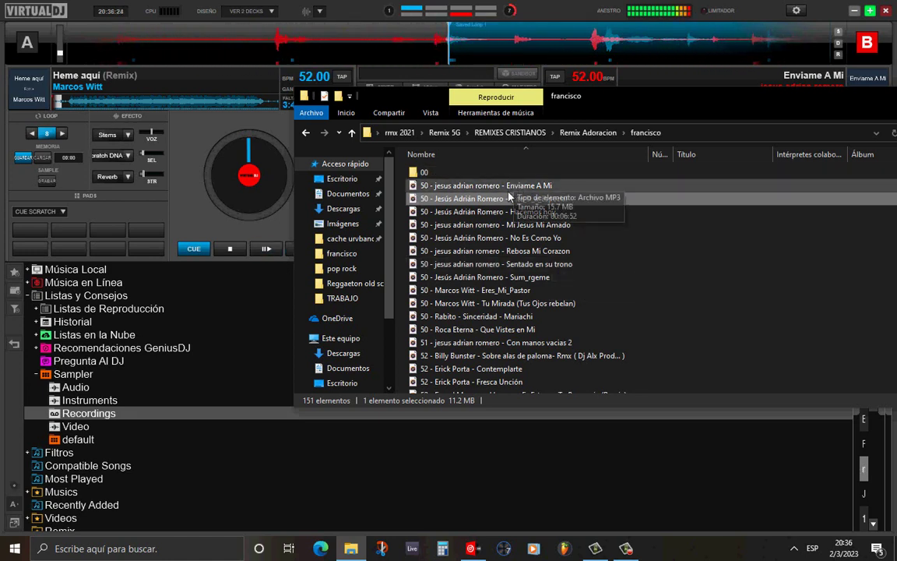
left_click_drag(415, 200, 112, 88)
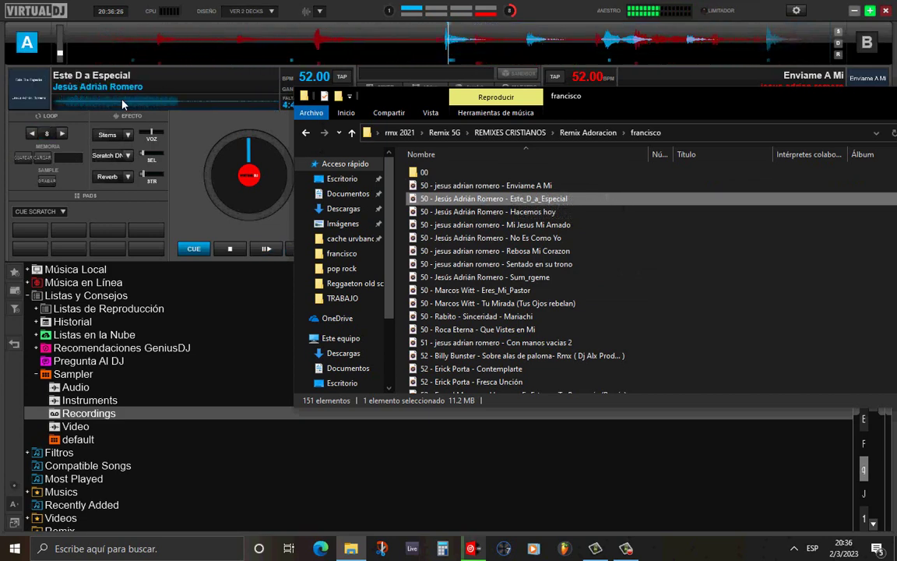
- Align the beat grid start of Este D a Especial with its first beat in the BPM editor, and stop deck A
left_click(324, 75)
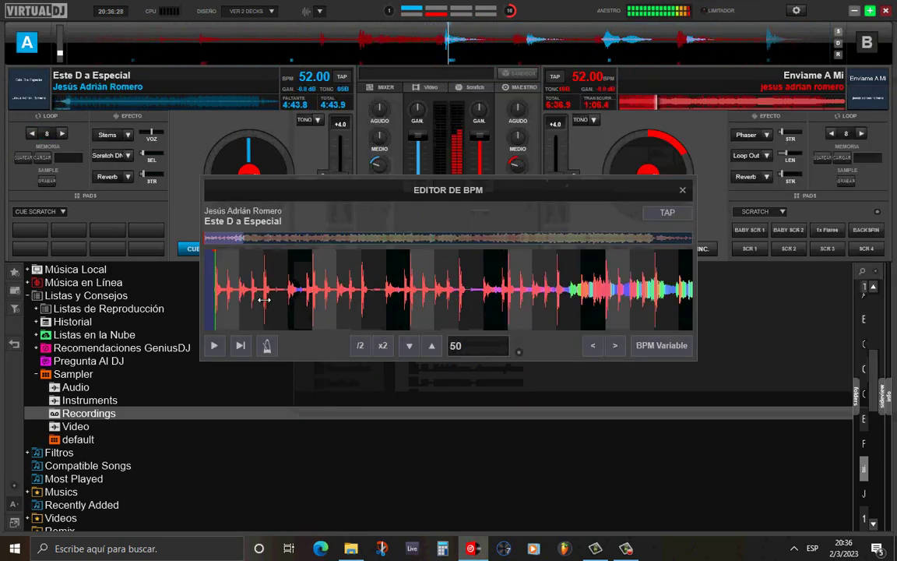
scroll(210, 311, "up", 3)
scroll(219, 311, "up", 2)
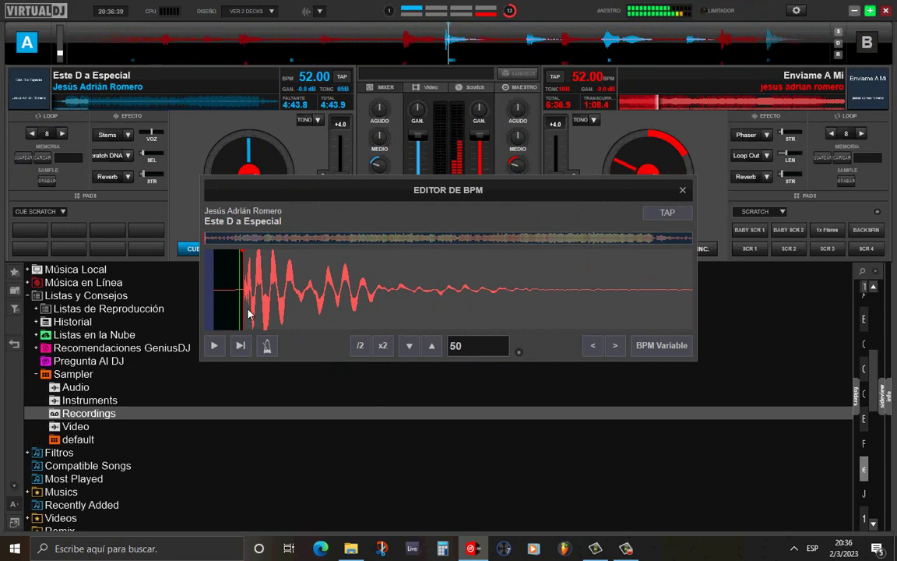
left_click_drag(241, 308, 245, 309)
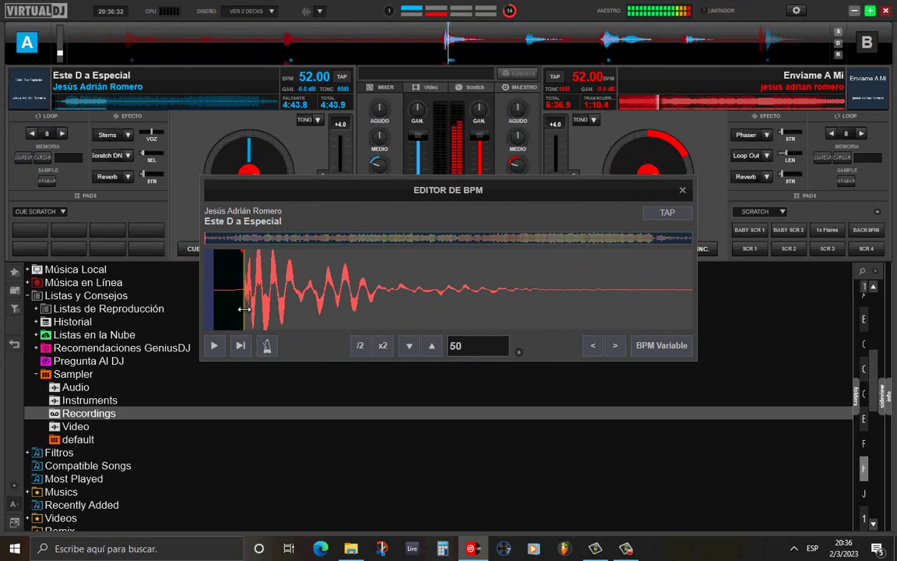
left_click(683, 189)
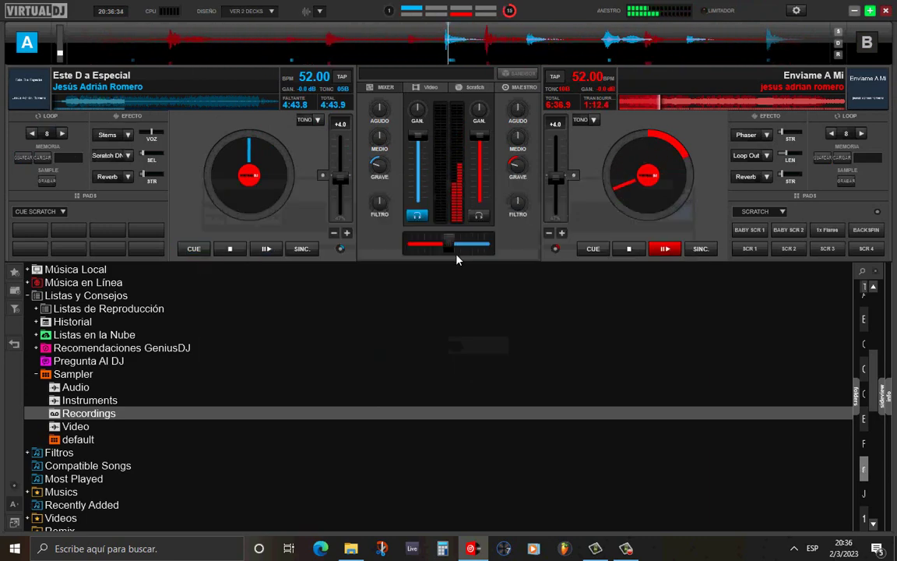
left_click(230, 248)
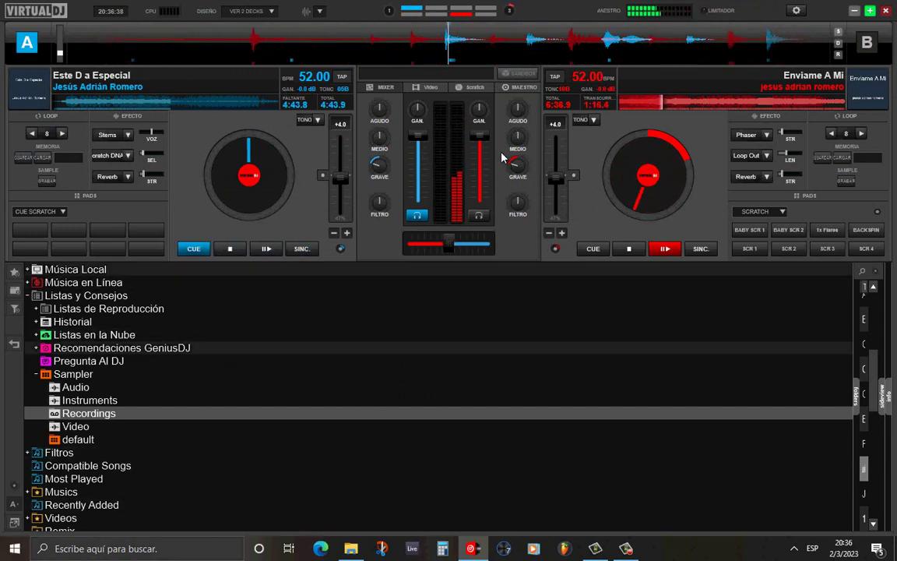
- Check the beat grid at the beginning of Enviame A Mi in deck B's BPM editor
left_click(593, 76)
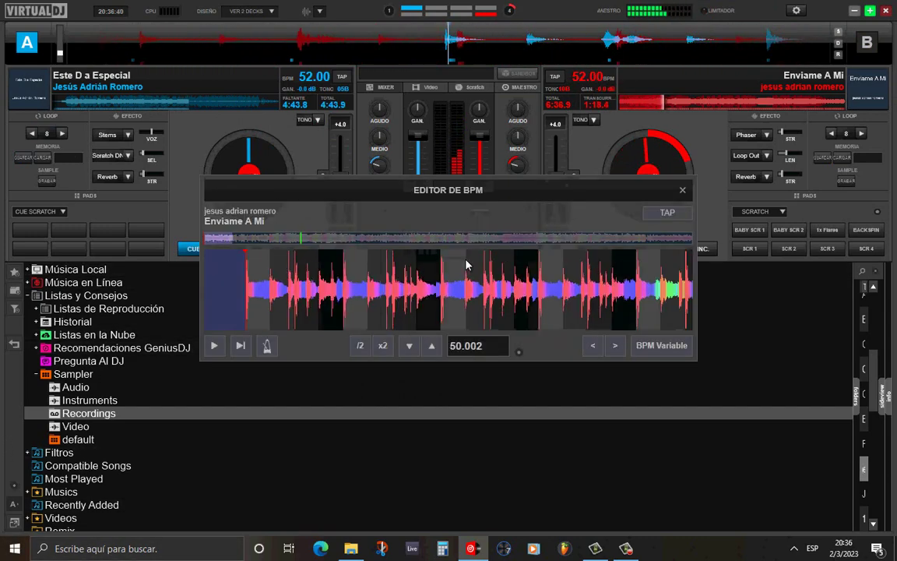
scroll(224, 304, "up", 5)
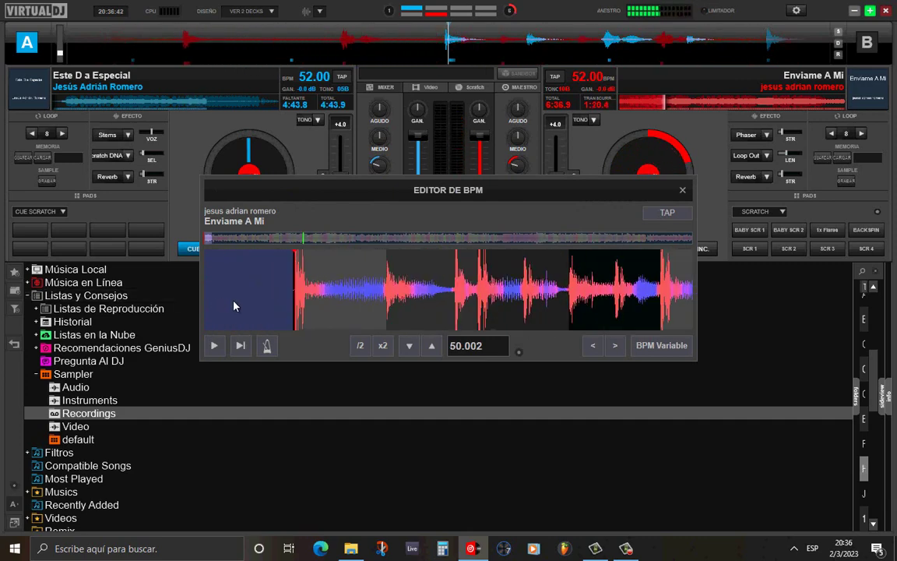
left_click(683, 190)
- Start Este D a Especial on deck A and gradually crossfade toward it while cutting deck B's treble
left_click_drag(448, 243, 464, 244)
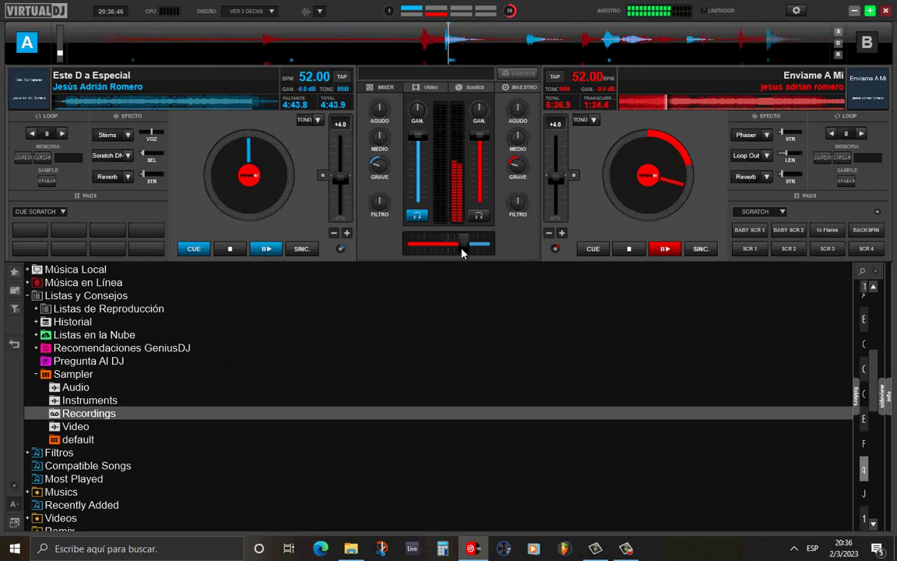
left_click(266, 249)
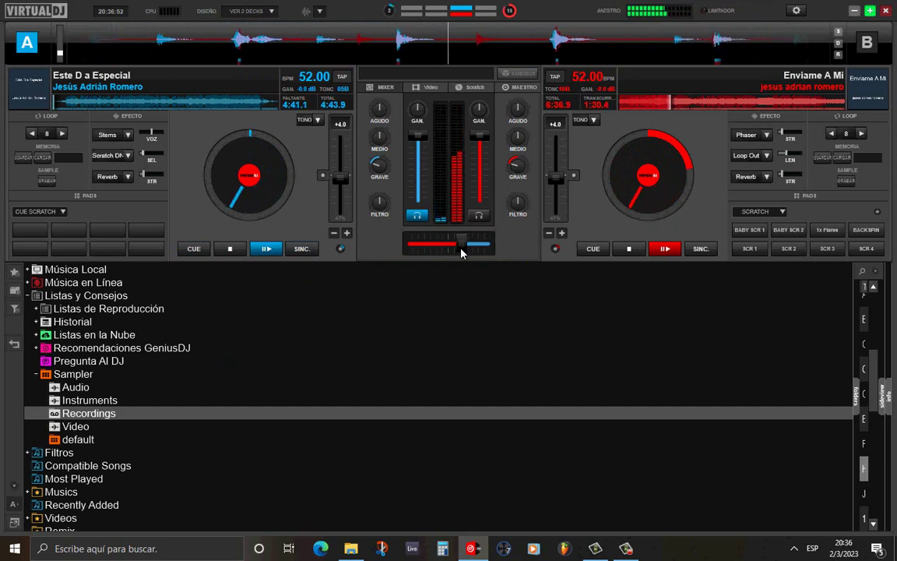
left_click_drag(453, 250, 444, 253)
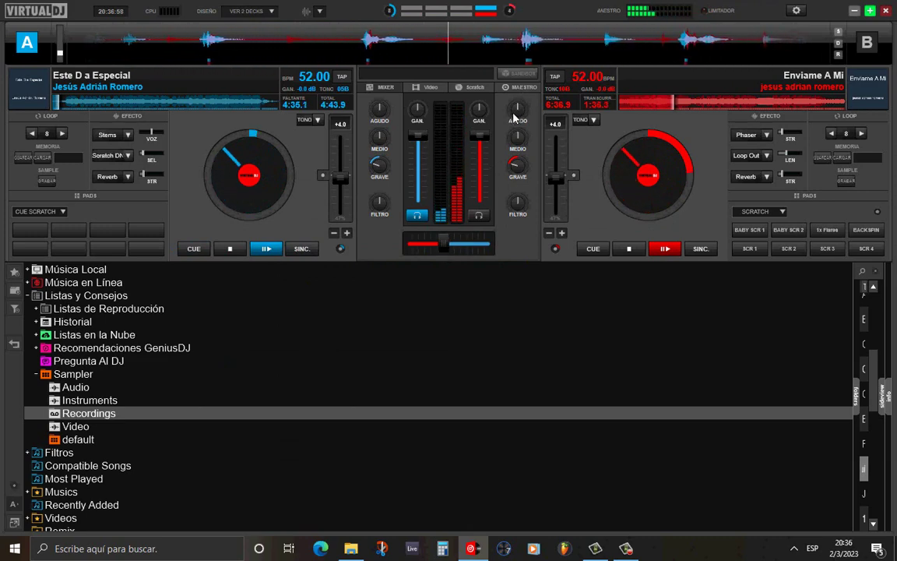
scroll(514, 116, "up", 5)
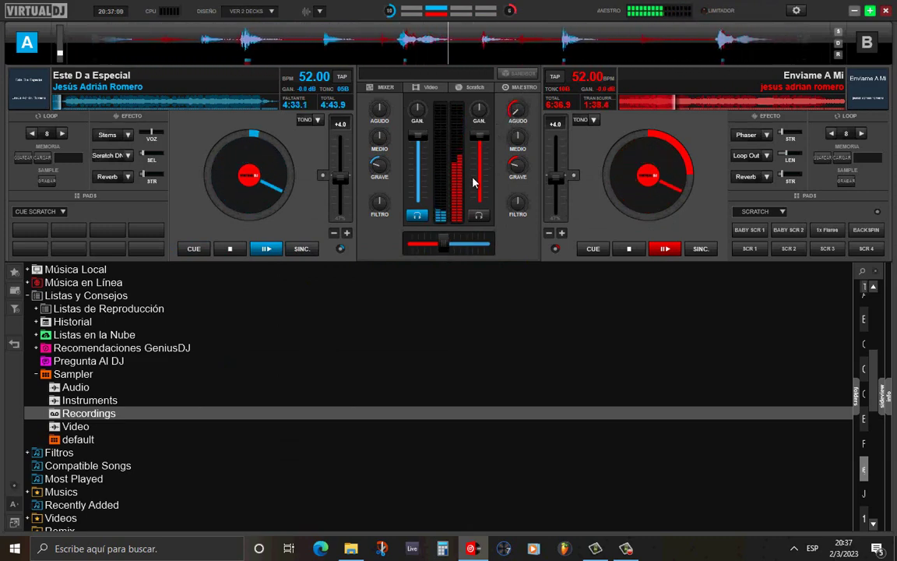
left_click_drag(450, 255, 437, 254)
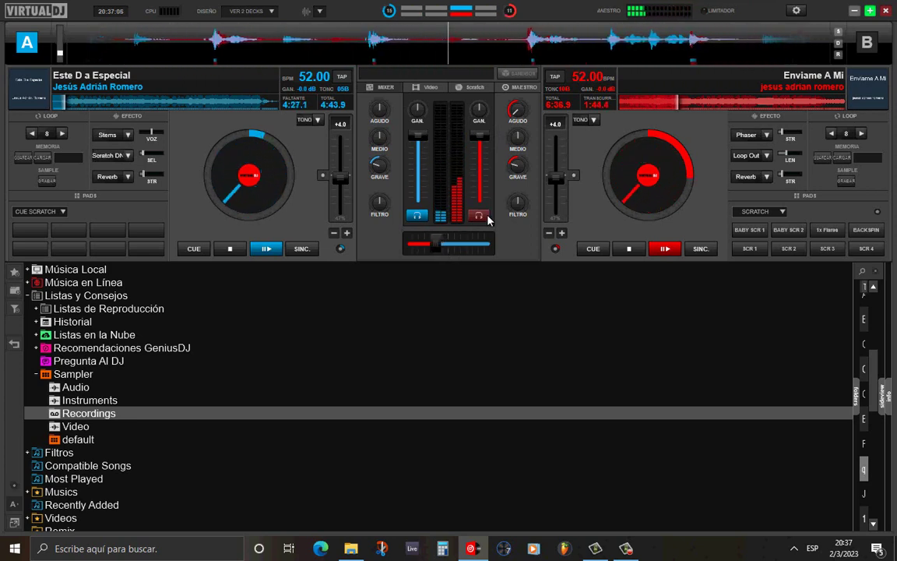
- Sweep deck B out with its filter fully raised, return the track to its cue point and reset the filter
left_click_drag(519, 211, 582, 155)
left_click(593, 249)
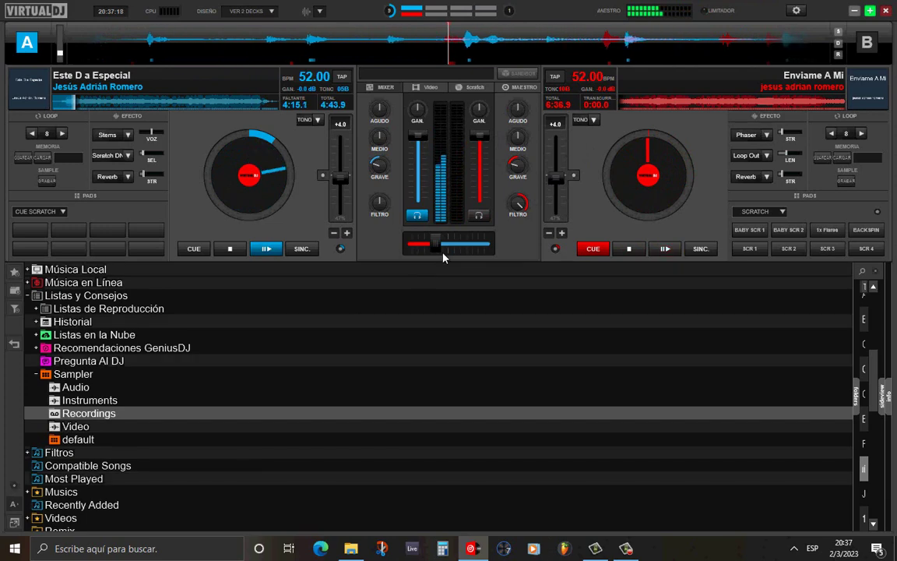
double_click(518, 203)
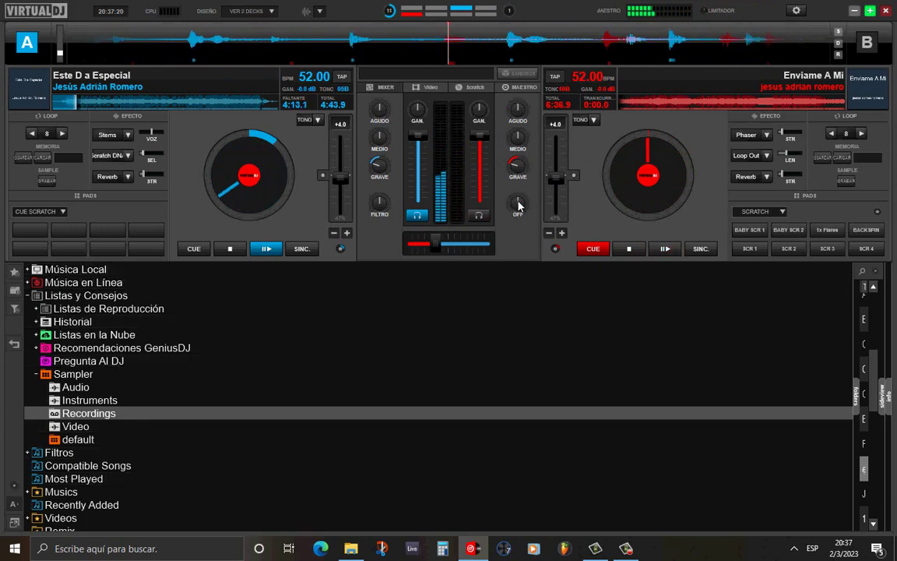
- Switch to File Explorer, move its window clear of the decks and load "50 - Jesús Adrián Romero - Hacemos hoy" onto deck B
key("alt+Tab")
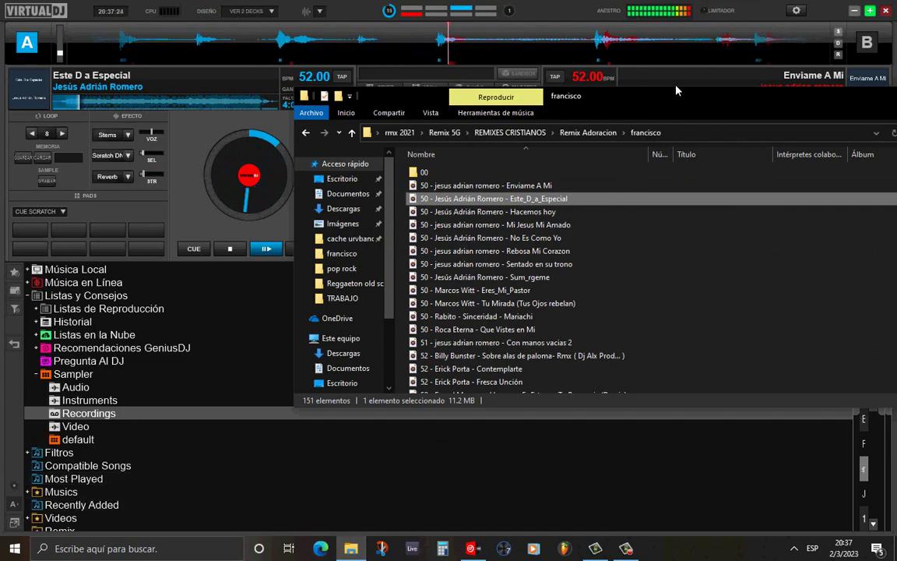
left_click_drag(690, 101, 595, 304)
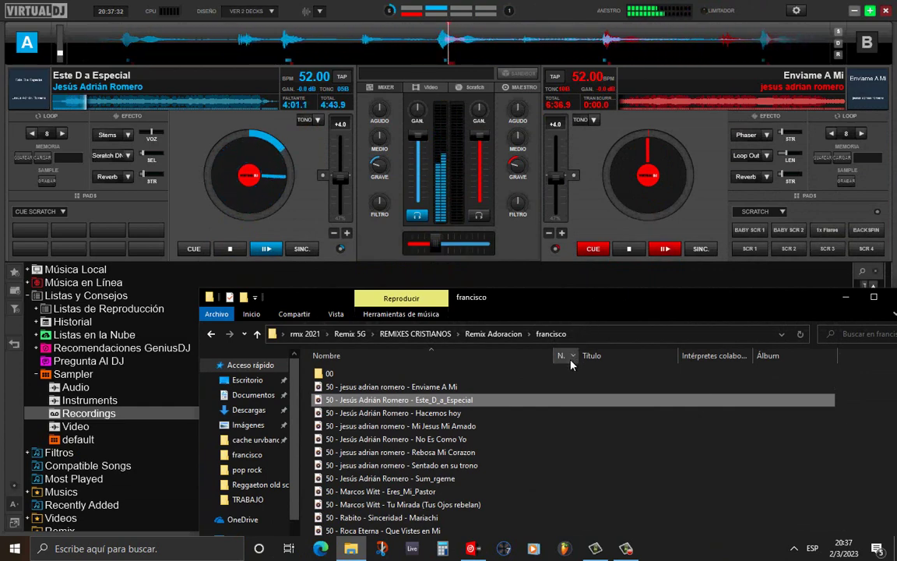
left_click(473, 413)
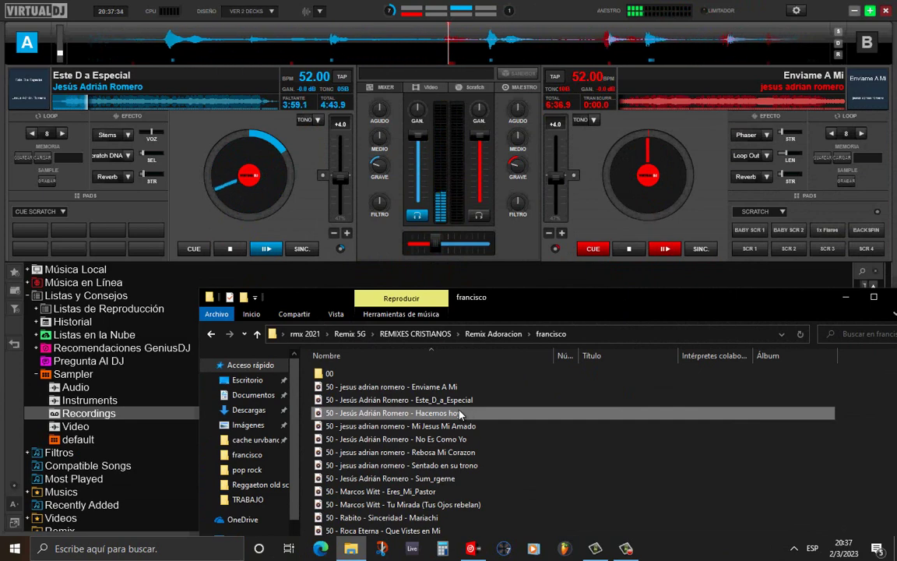
left_click_drag(459, 415, 646, 84)
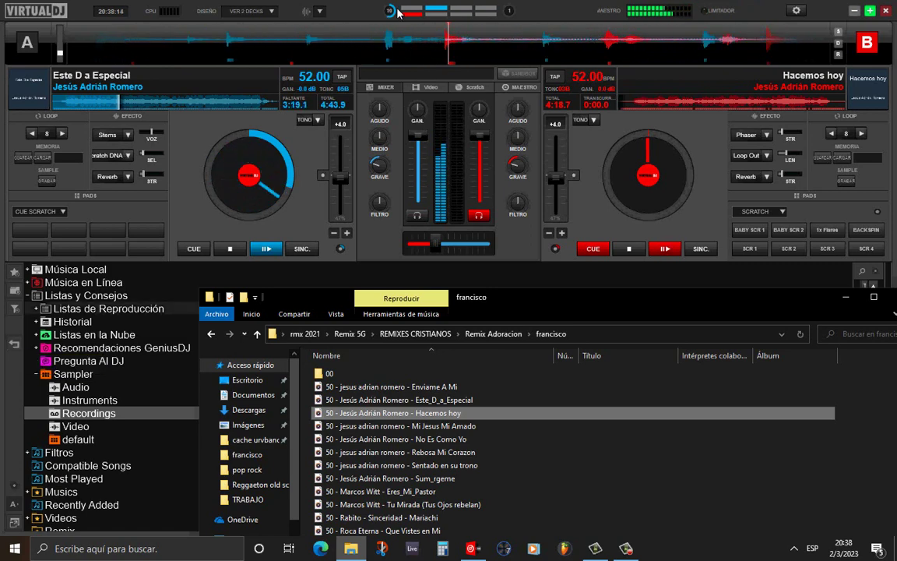
- Align the beat grid start of Hacemos hoy with its first beat in deck B's BPM editor
left_click(587, 76)
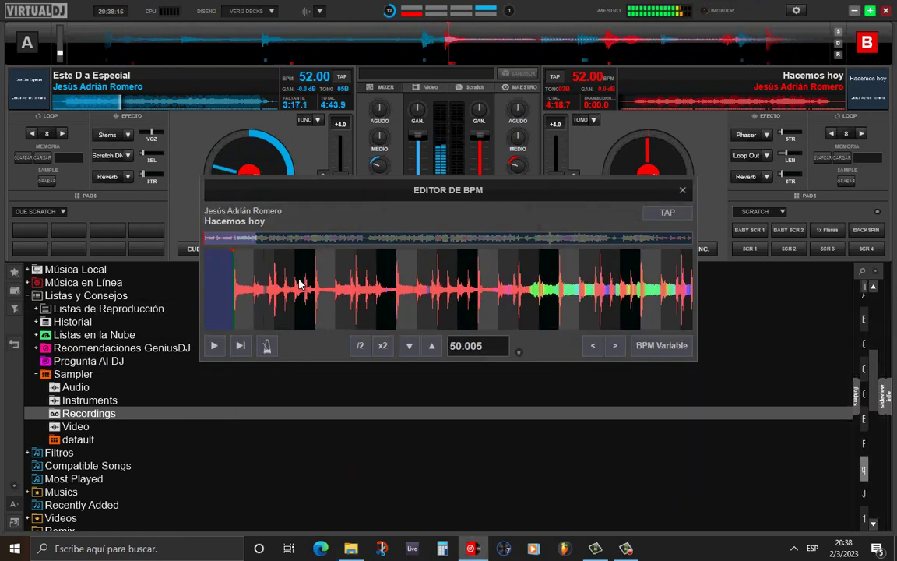
scroll(212, 298, "up", 5)
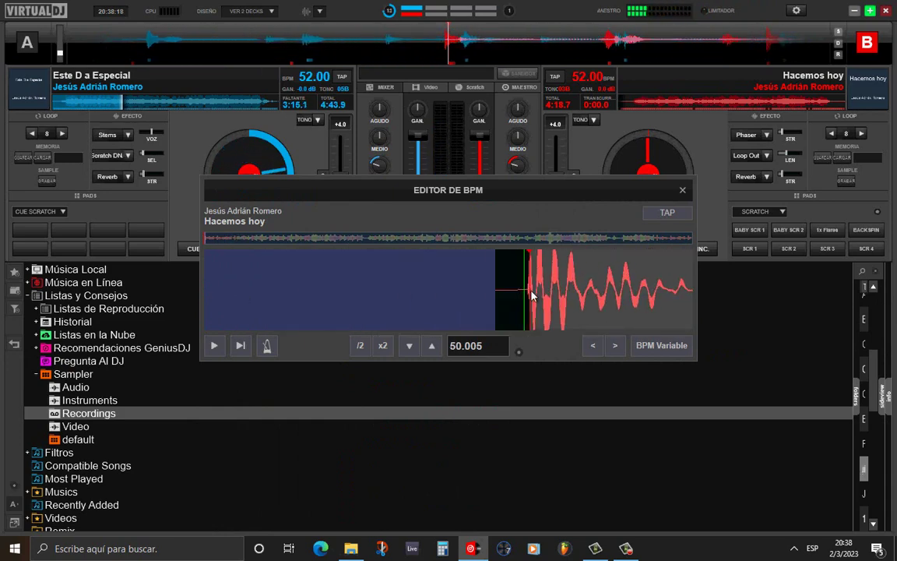
left_click_drag(529, 294, 528, 299)
left_click(682, 189)
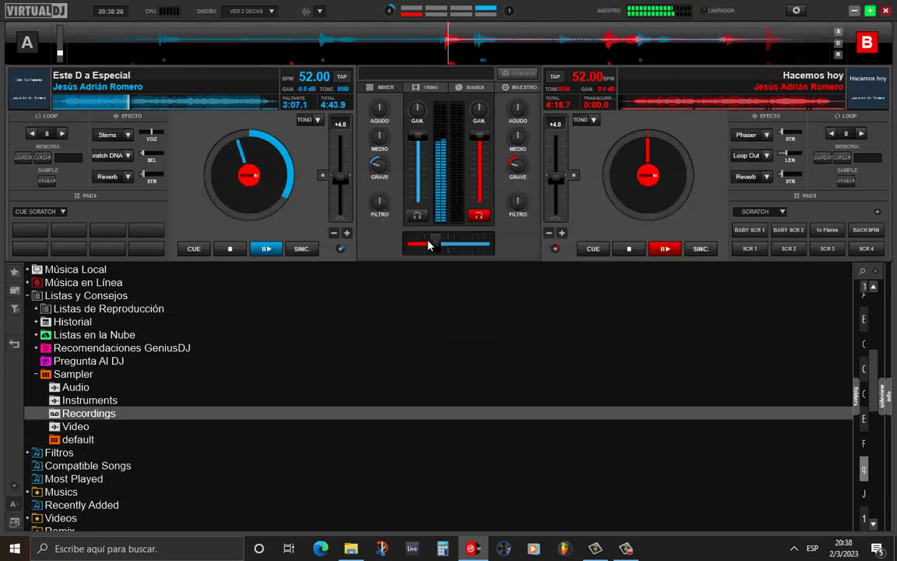
- Move the crossfader fully to deck A and stop deck B
left_click_drag(436, 246, 428, 249)
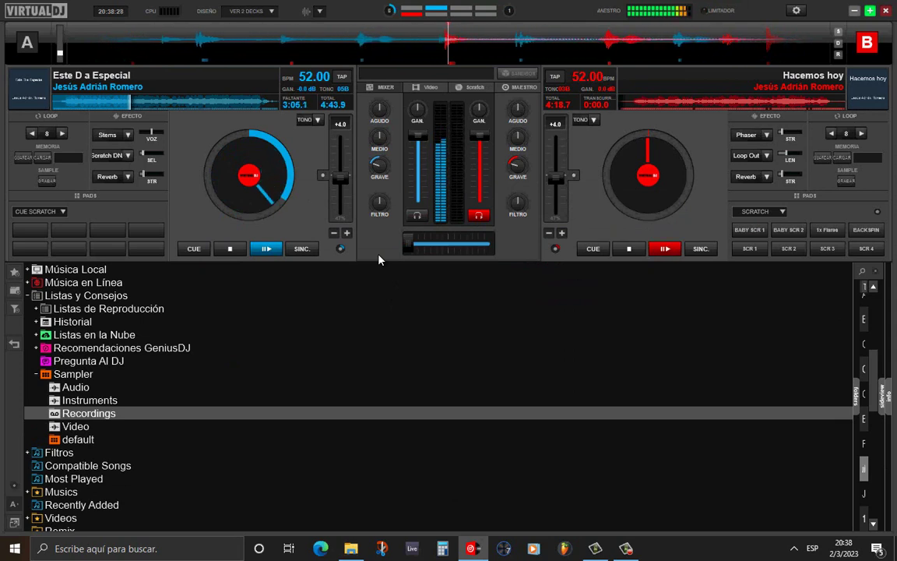
left_click(626, 250)
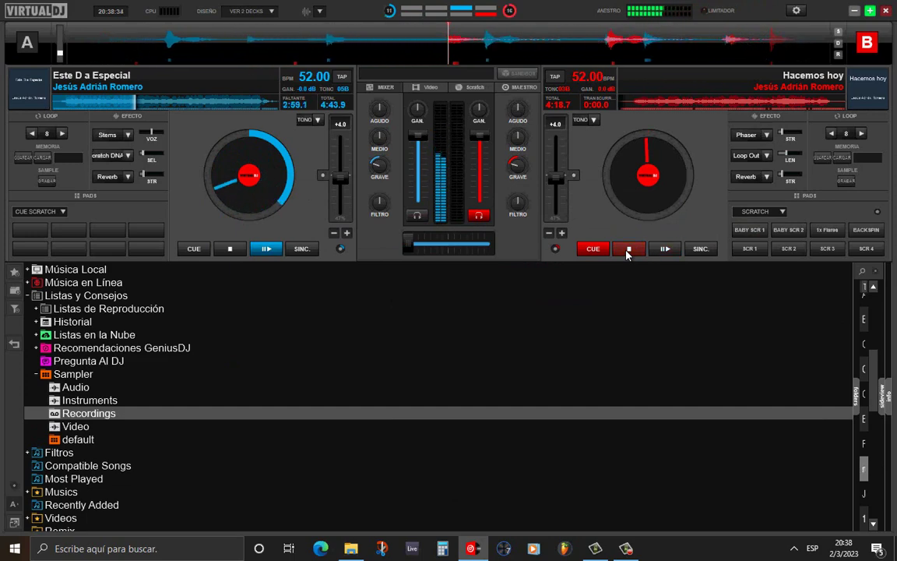
- Realign the beat grid start of Hacemos hoy with its first beat in deck B's BPM editor
left_click(594, 78)
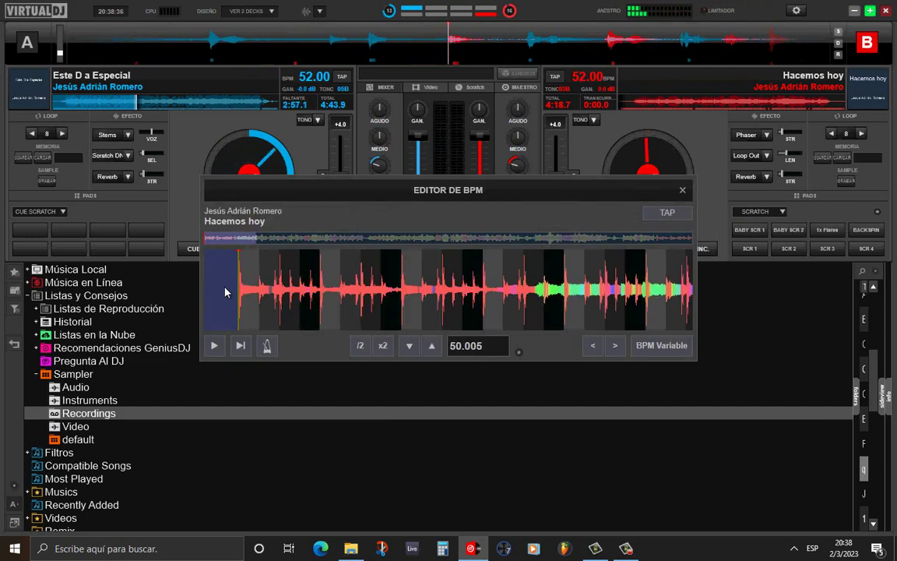
scroll(224, 291, "up", 5)
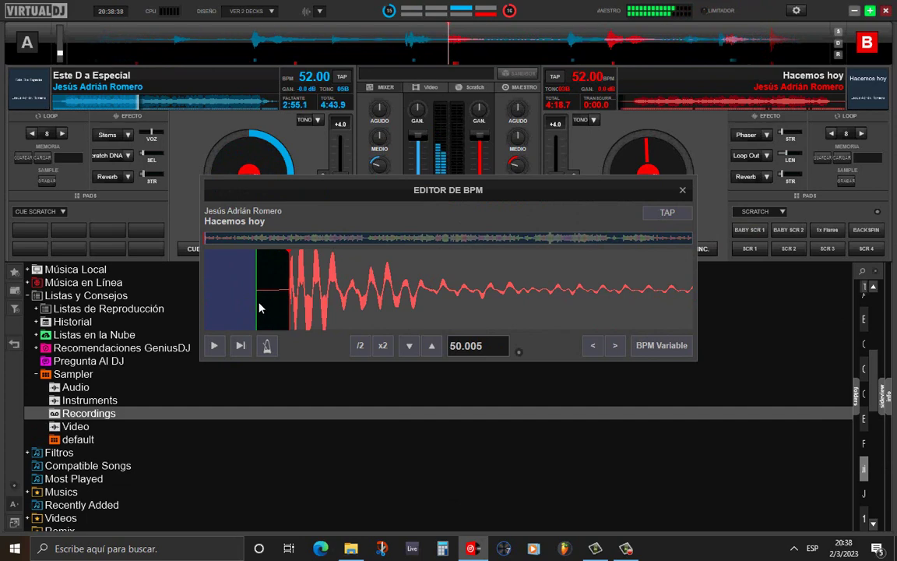
left_click_drag(255, 307, 285, 311)
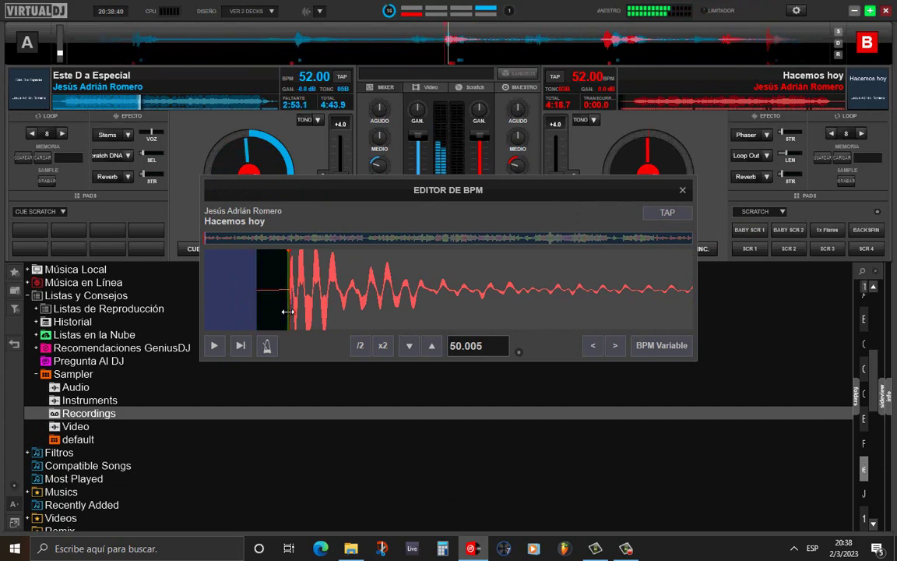
left_click(682, 192)
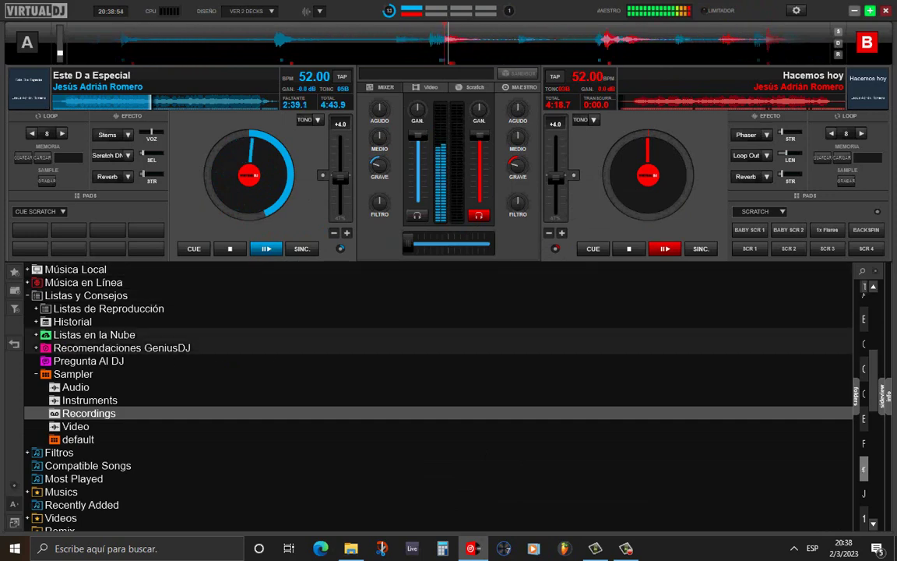
- Start Hacemos hoy on deck B and bring the crossfader from deck A to about the middle
left_click(665, 249)
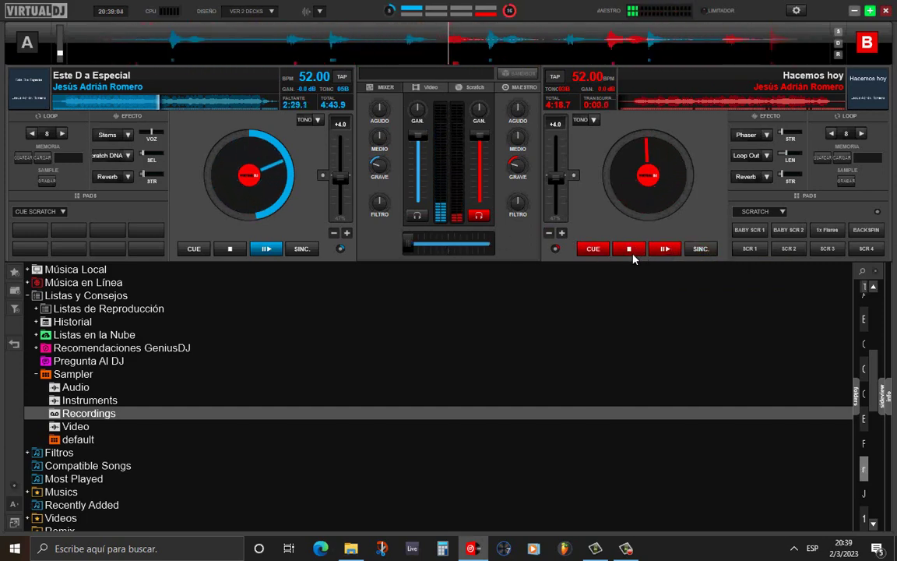
left_click(666, 249)
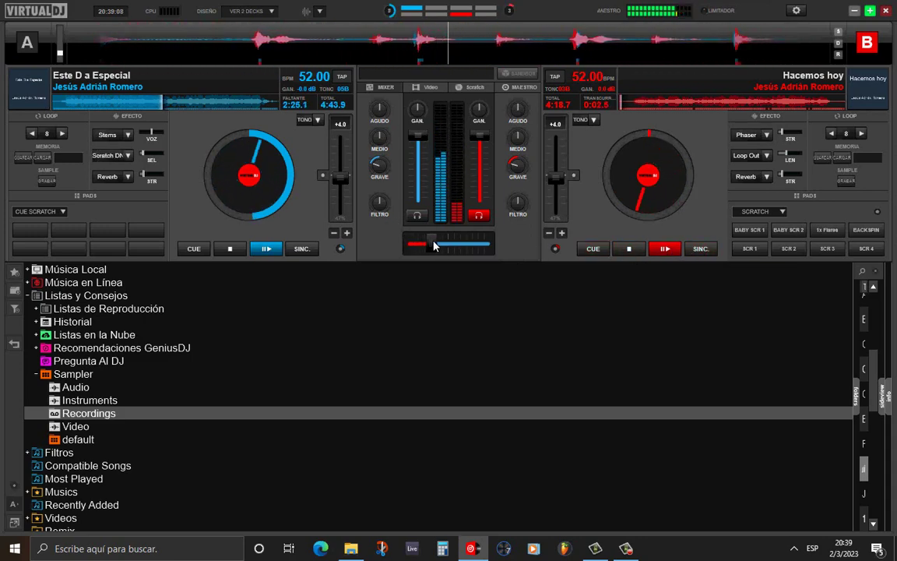
left_click_drag(435, 247, 451, 246)
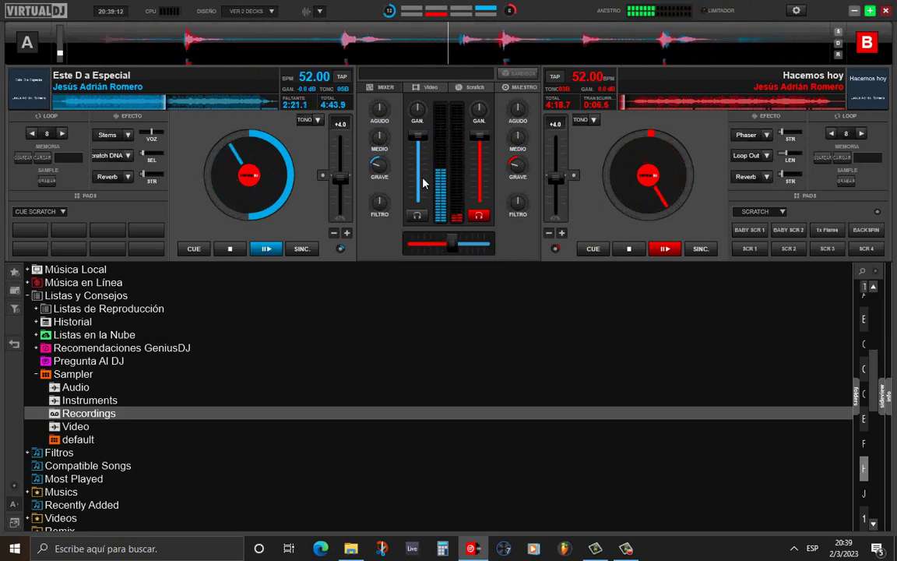
- Fade out deck A by cutting its treble, fully raising its filter and moving the crossfader to deck B, and stop it
left_click_drag(380, 115, 363, 122)
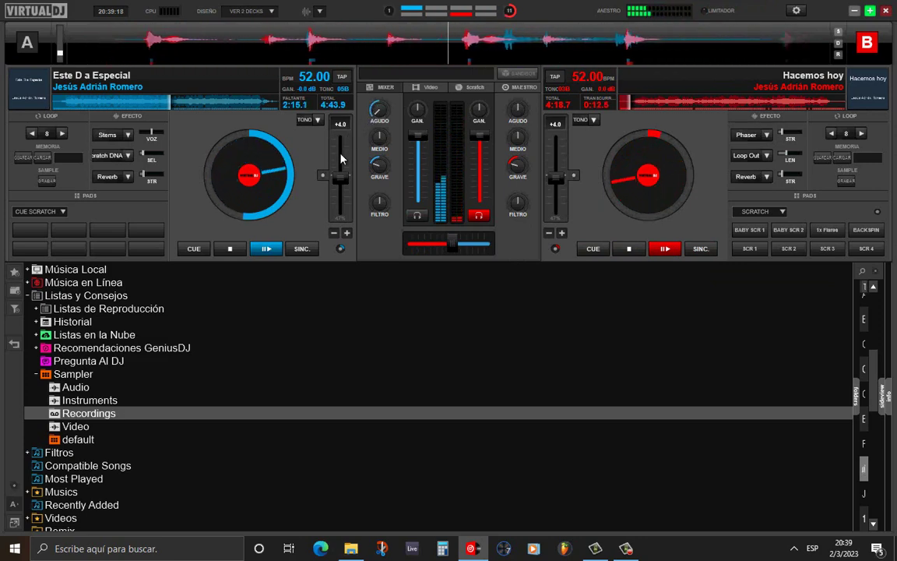
left_click_drag(378, 200, 408, 192)
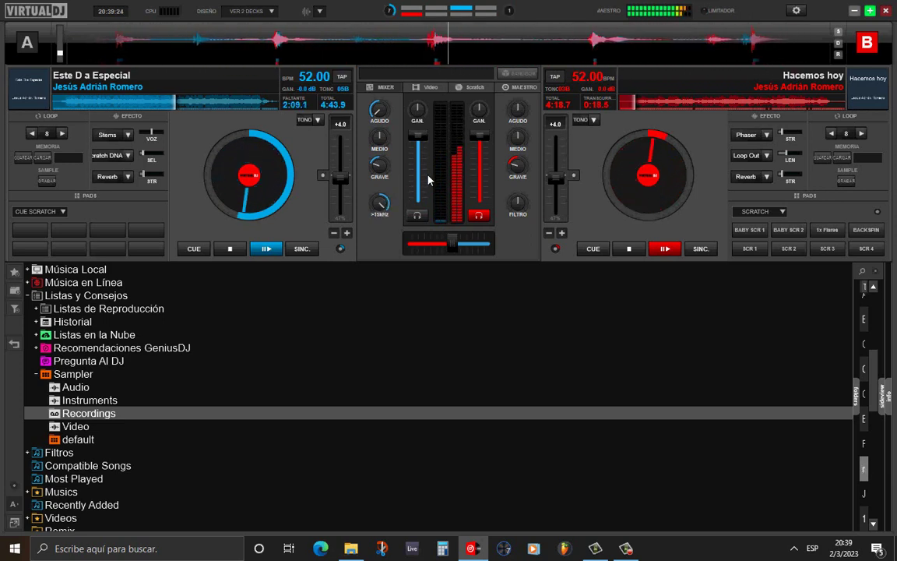
left_click_drag(453, 244, 488, 244)
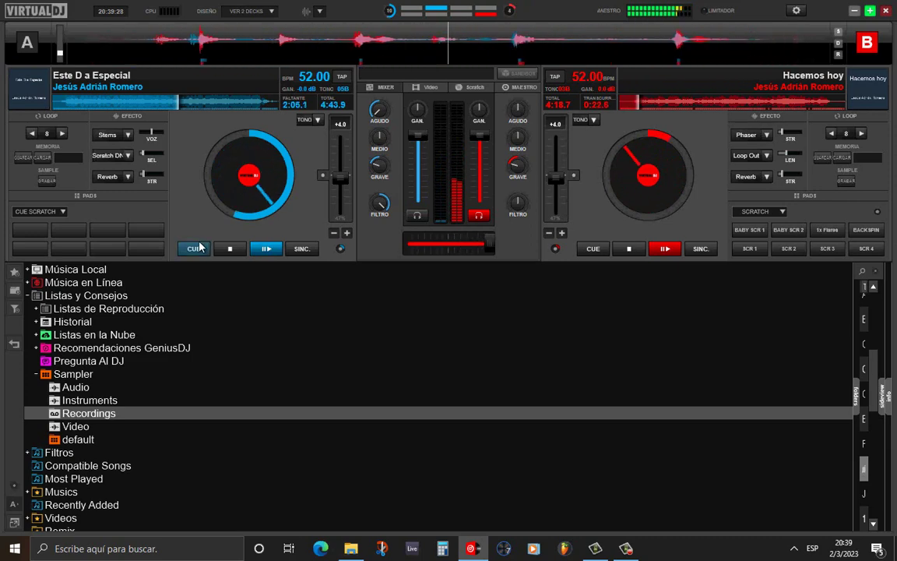
left_click(230, 248)
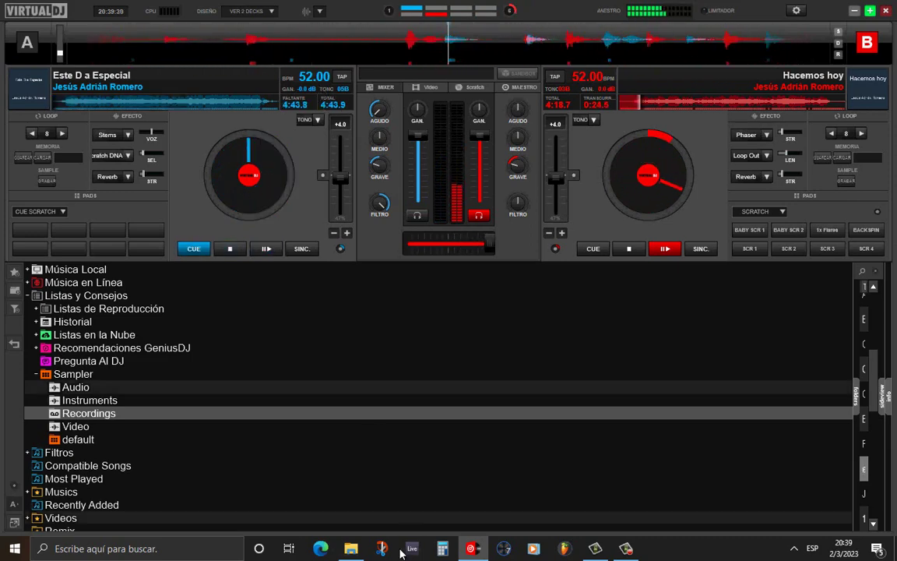
- Switch to File Explorer and load "50 - jesus adrian romero - Mi Jesus Mi Amado" onto deck A
left_click(350, 548)
left_click(436, 427)
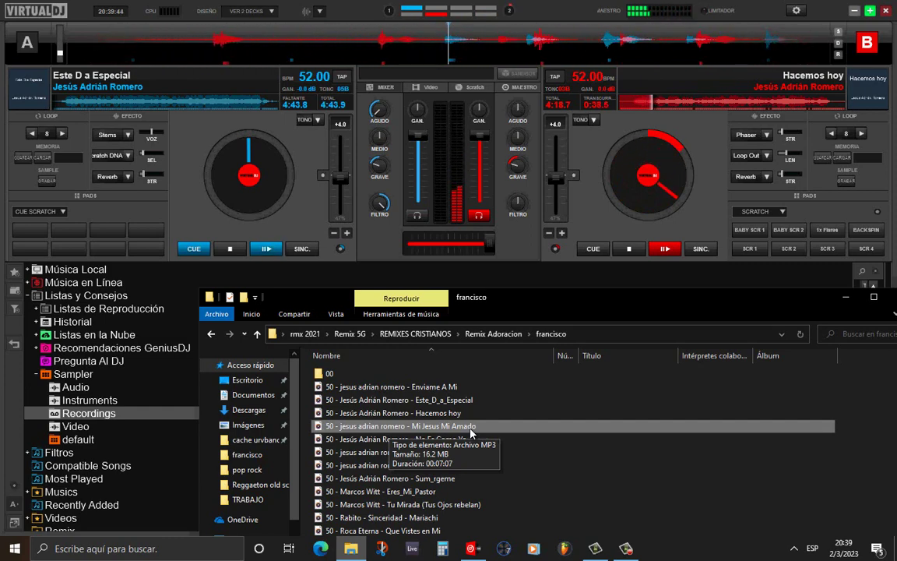
left_click_drag(471, 429, 186, 163)
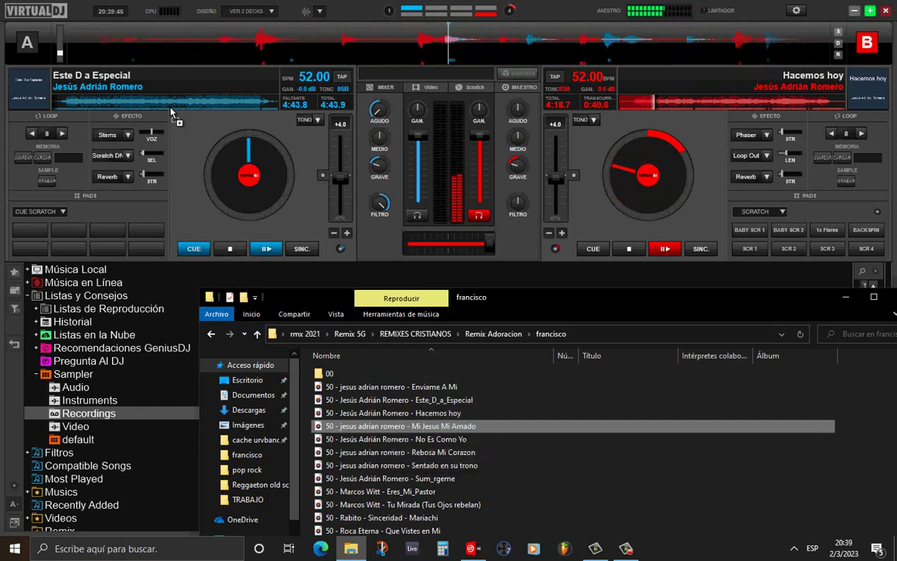
left_click_drag(172, 112, 169, 110)
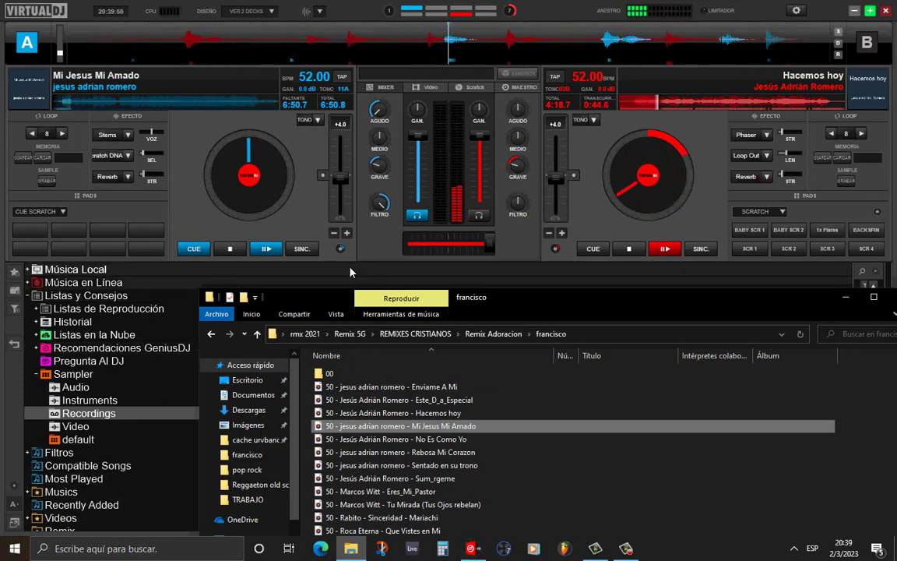
- Reset deck A's filter and treble, and load "50 - jesus adrian romero - Rebosa Mi Corazon" from File Explorer onto it
left_click(344, 191)
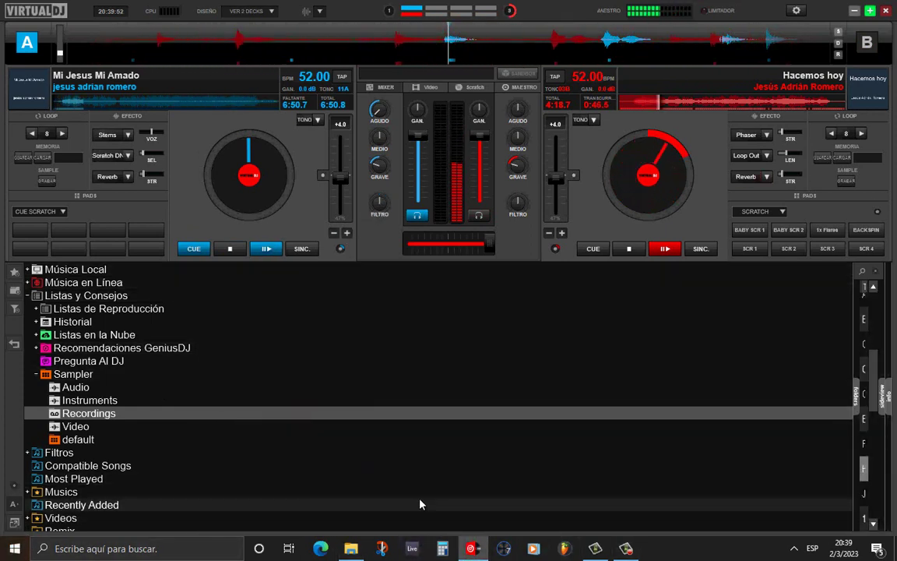
key("space")
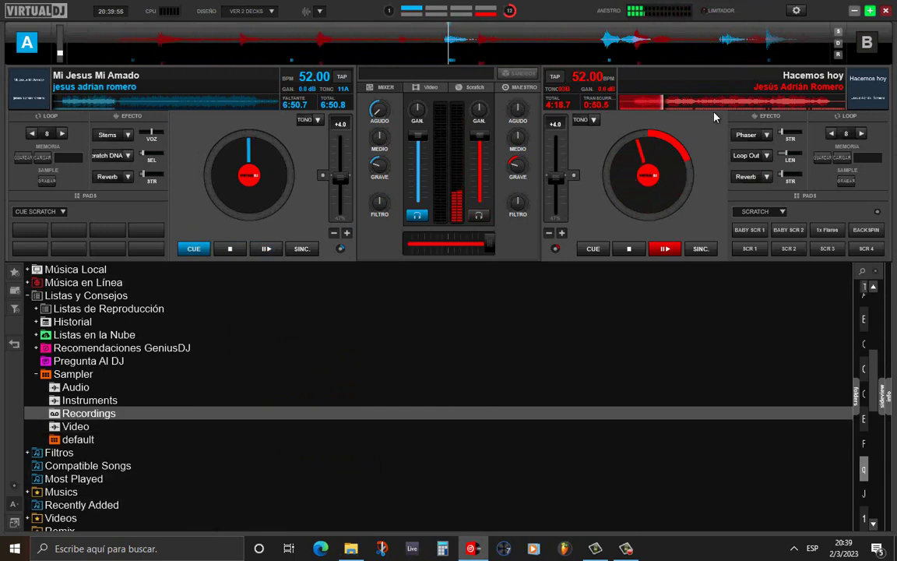
left_click(348, 551)
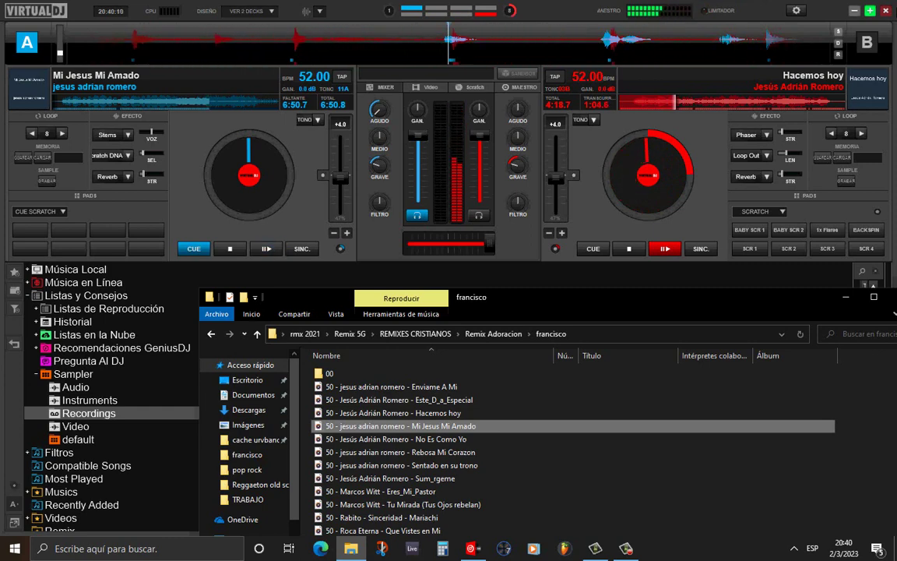
left_click(458, 440)
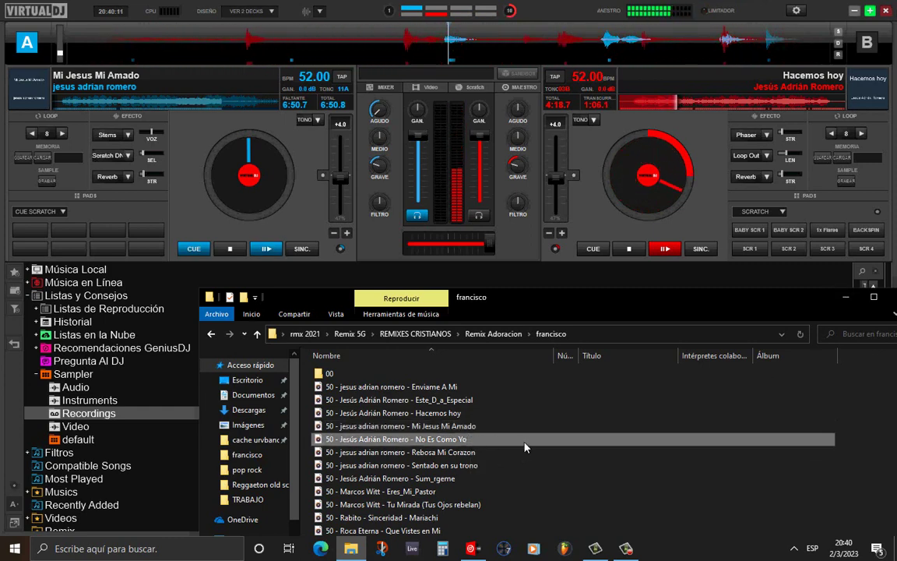
left_click(452, 455)
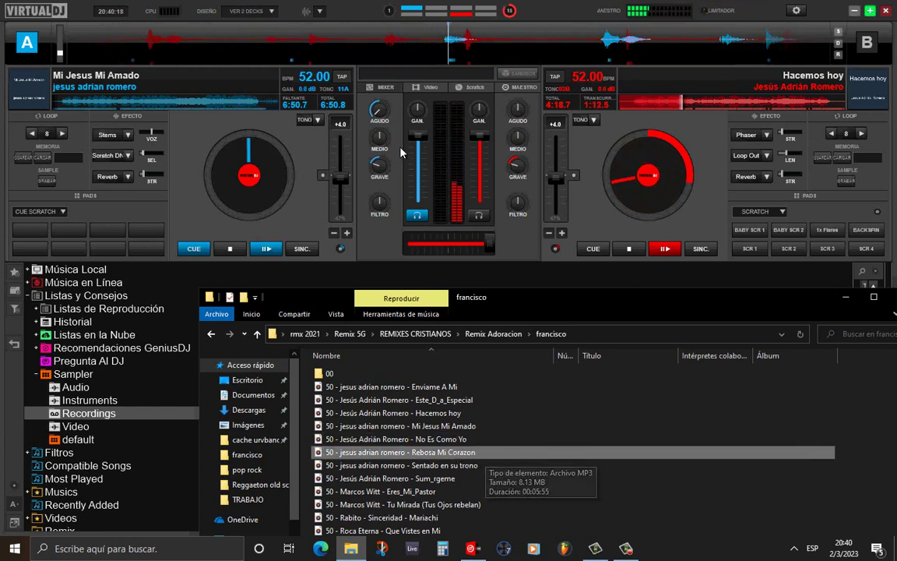
left_click(381, 119)
left_click(356, 547)
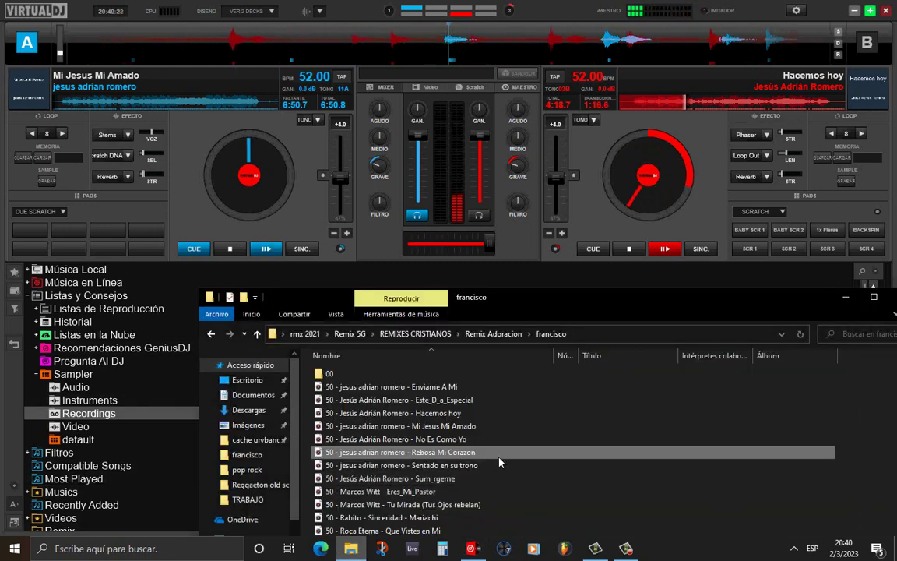
left_click_drag(474, 455, 116, 99)
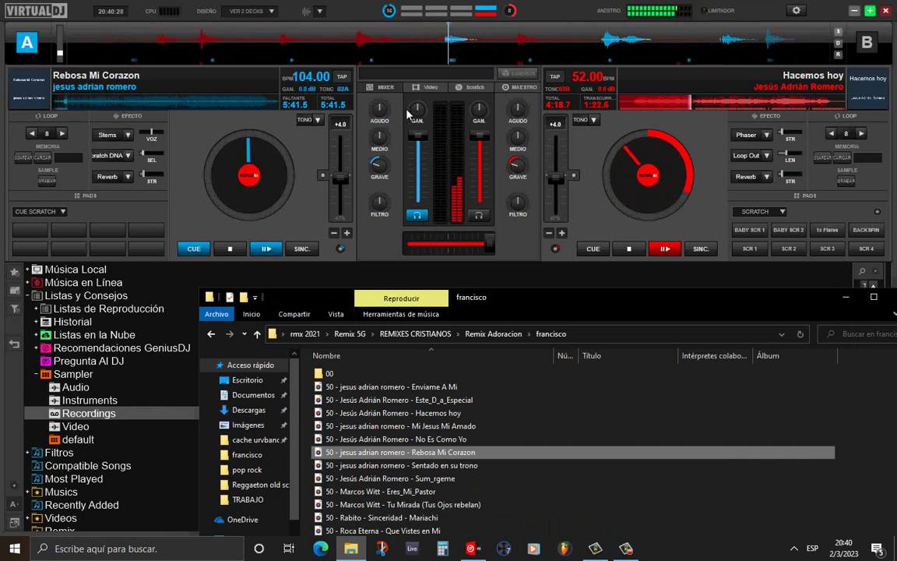
- Halve the BPM of Rebosa Mi Corazon to 50 in deck A's BPM editor
left_click(320, 81)
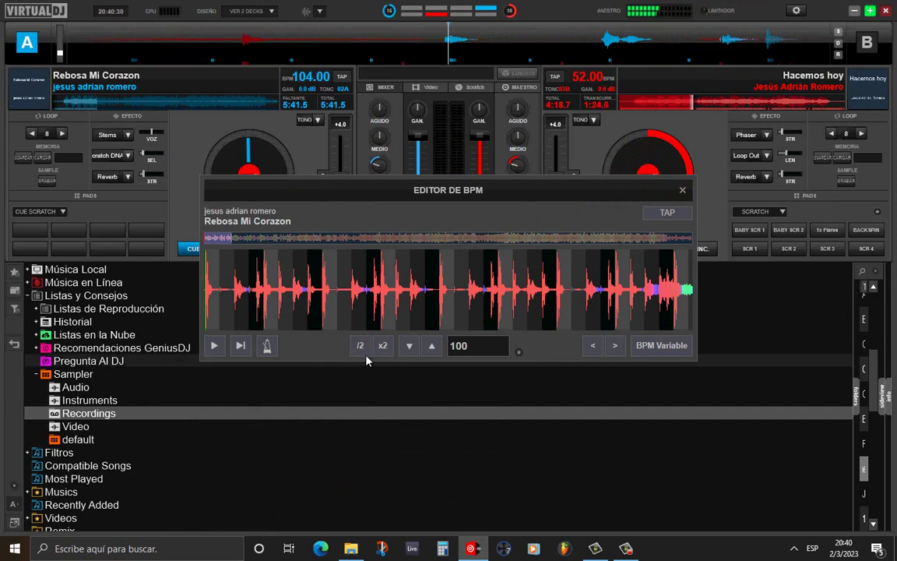
left_click(360, 345)
left_click(683, 190)
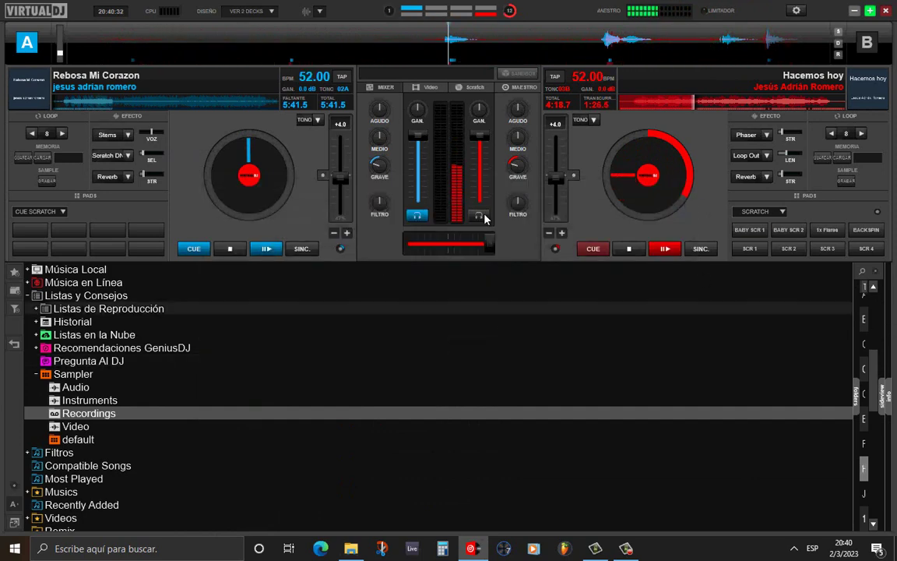
- Align the beat grid start of Rebosa Mi Corazon with its first beat in deck A's BPM editor
left_click(312, 78)
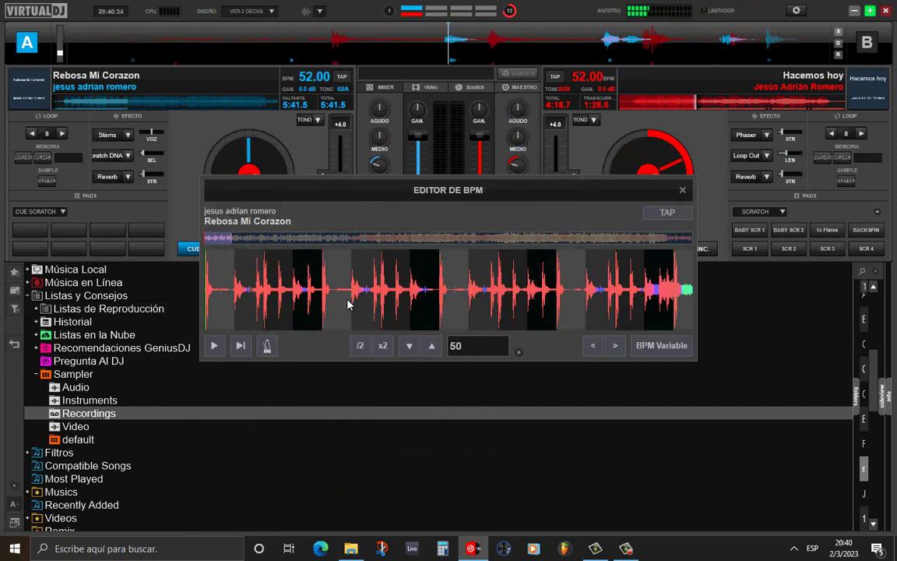
left_click_drag(351, 305, 234, 303)
scroll(234, 304, "up", 5)
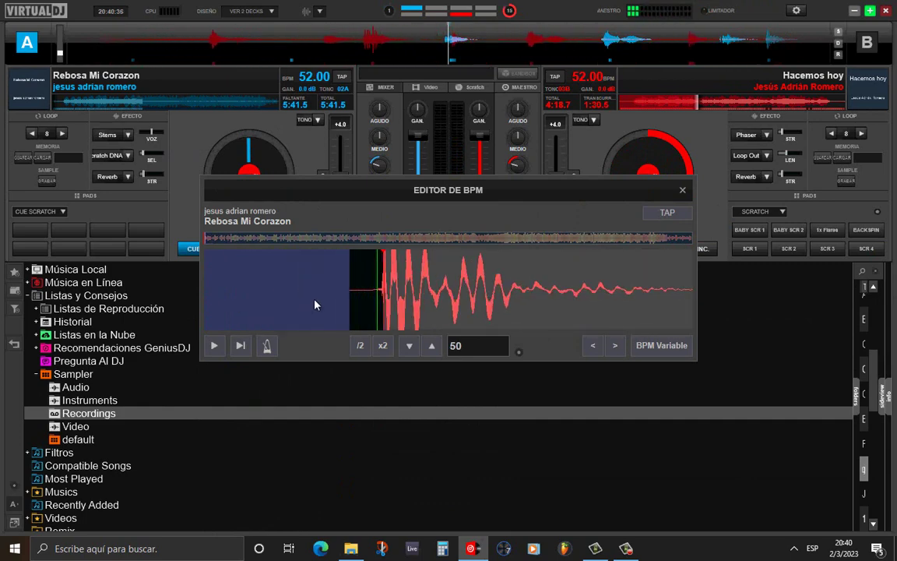
left_click_drag(385, 305, 382, 313)
left_click(682, 190)
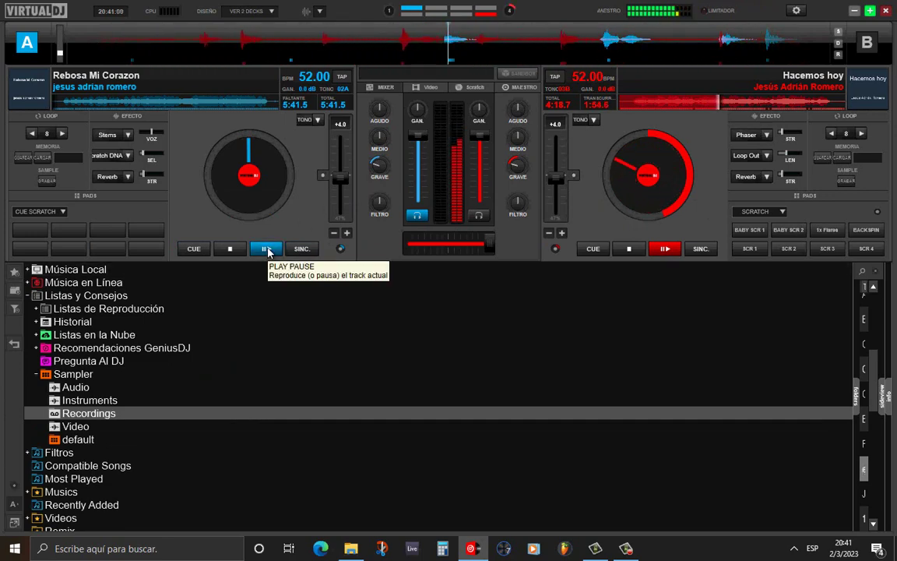
left_click(351, 548)
scroll(779, 520, "down", 5)
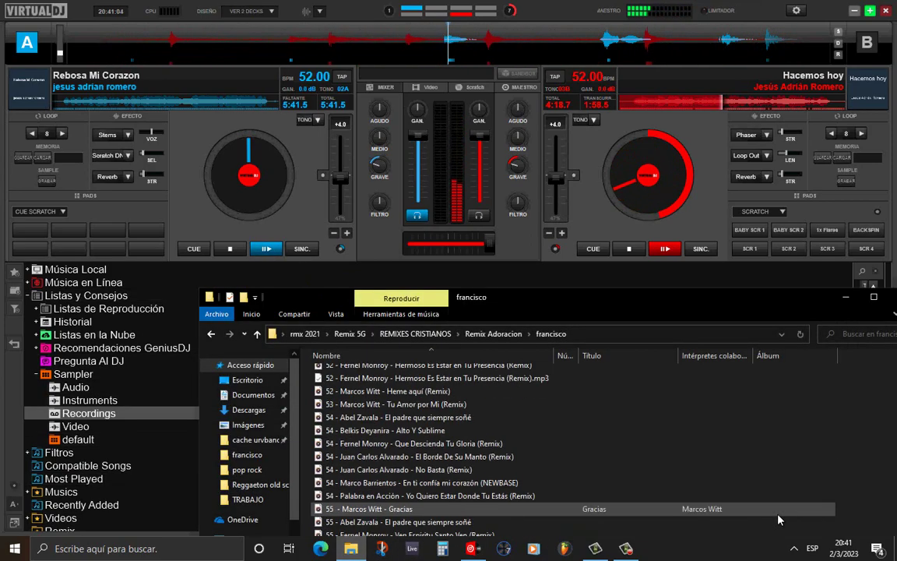
scroll(779, 519, "down", 12)
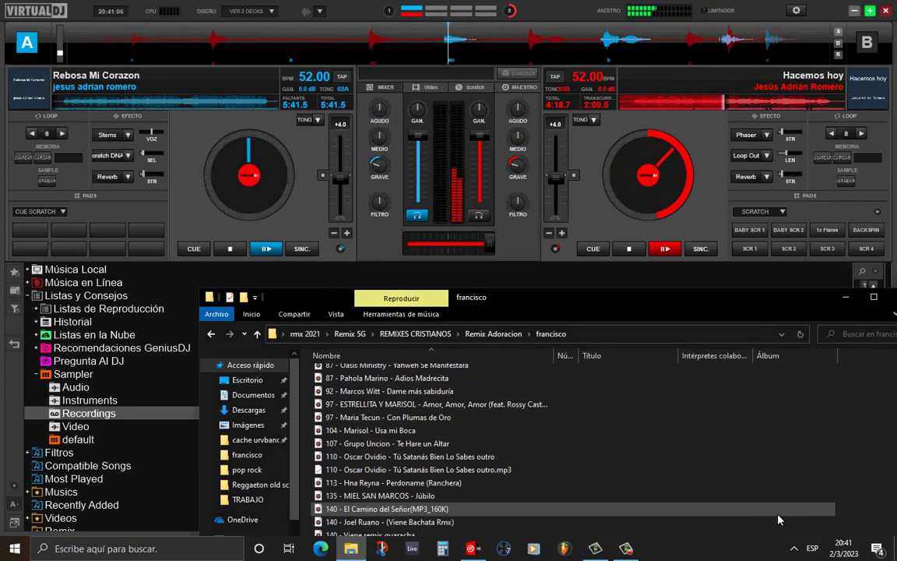
scroll(779, 519, "up", 15)
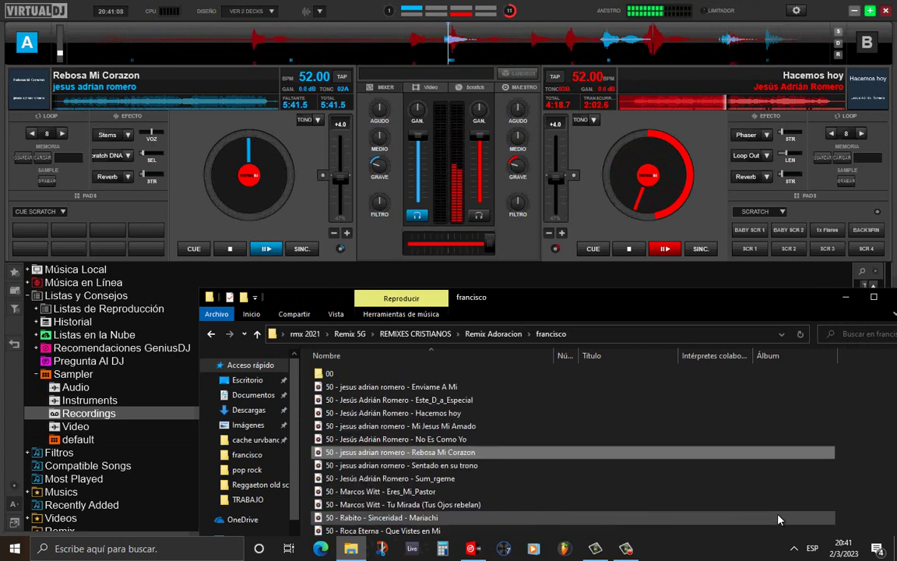
- Start Rebosa Mi Corazon on deck A, sync it to deck B and bring the crossfader to about the middle
left_click(265, 249)
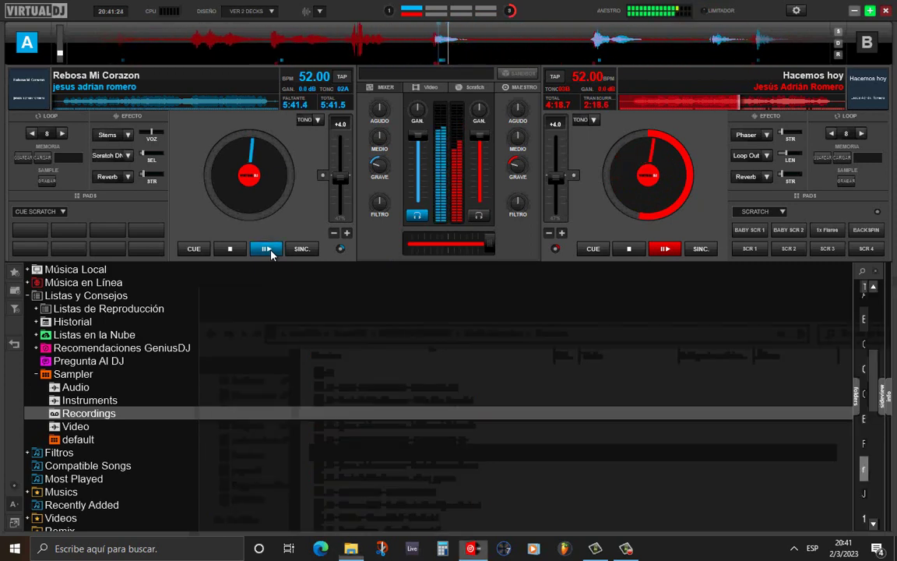
left_click(302, 248)
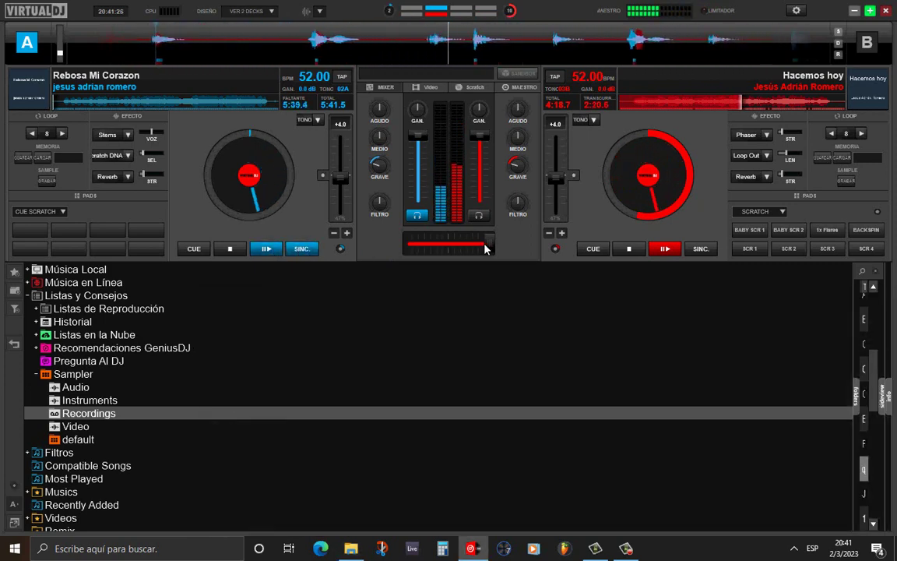
left_click_drag(484, 248, 445, 250)
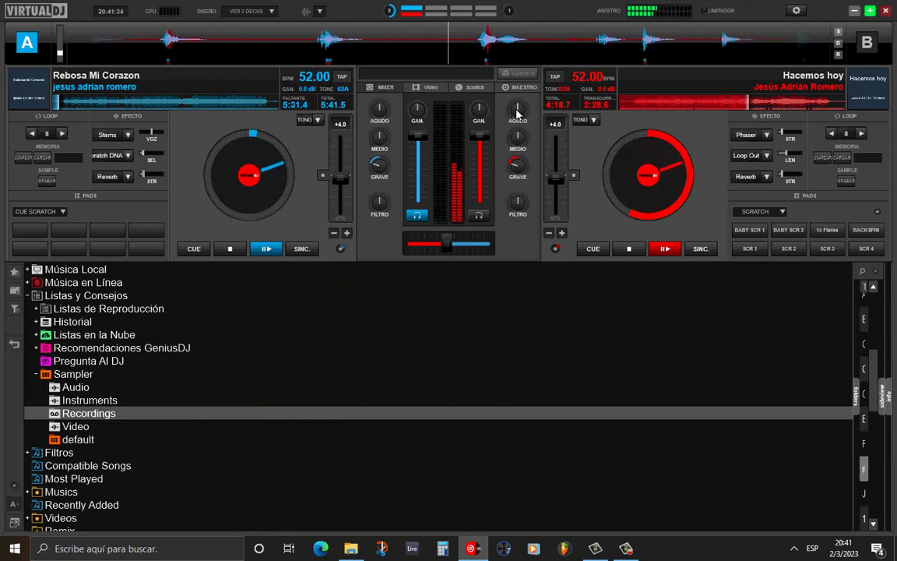
- Fade out Hacemos hoy on deck B with treble cut, high-pass filter raised and crossfader moved toward deck A, ending with the track stopped
left_click_drag(517, 113, 502, 116)
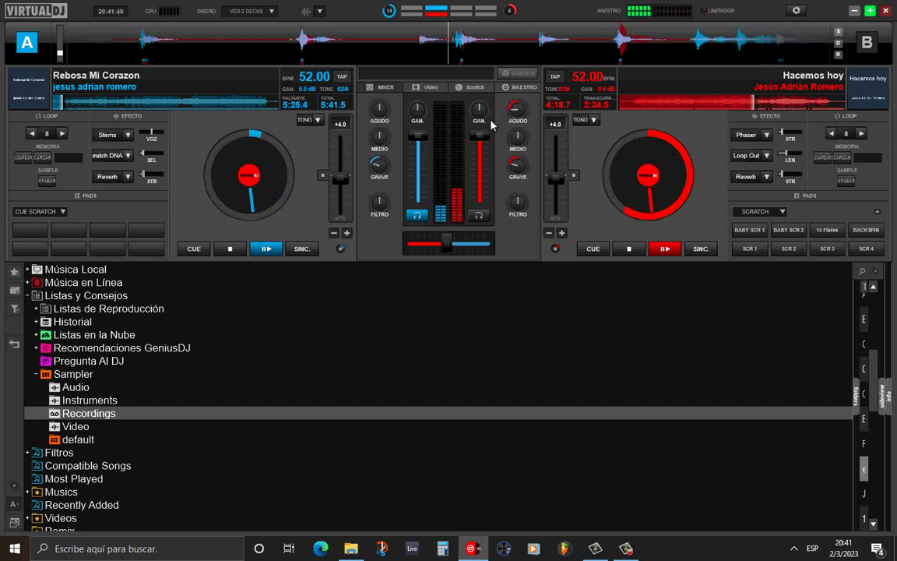
left_click_drag(446, 244, 427, 259)
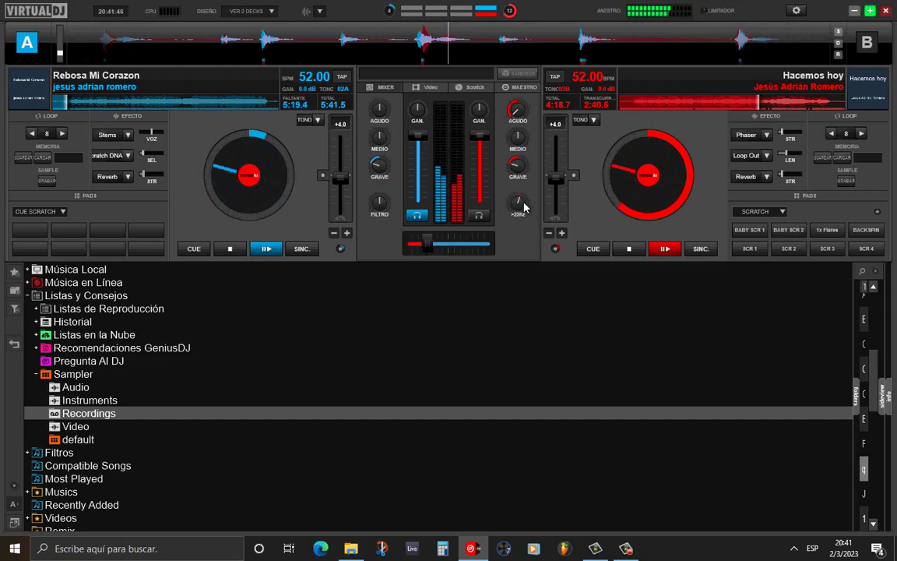
left_click_drag(527, 204, 534, 201)
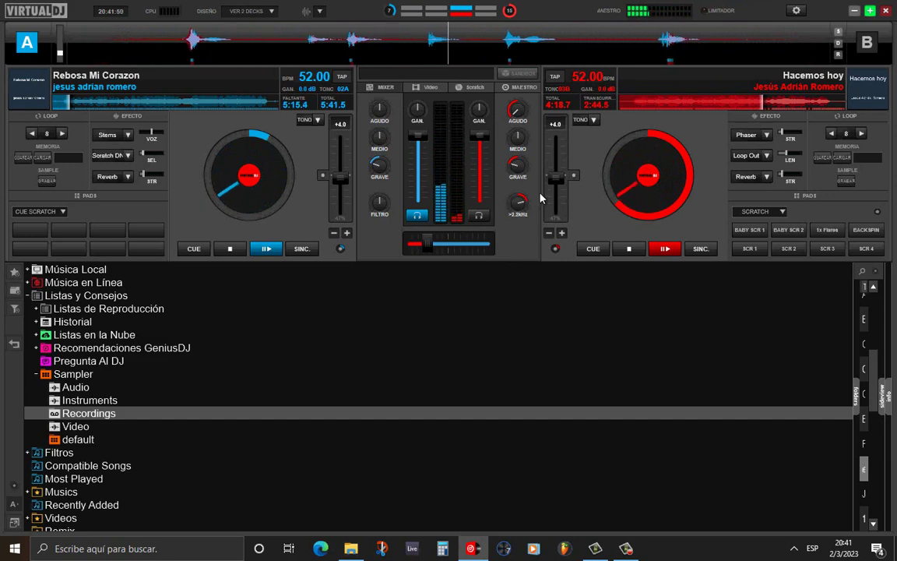
left_click(629, 248)
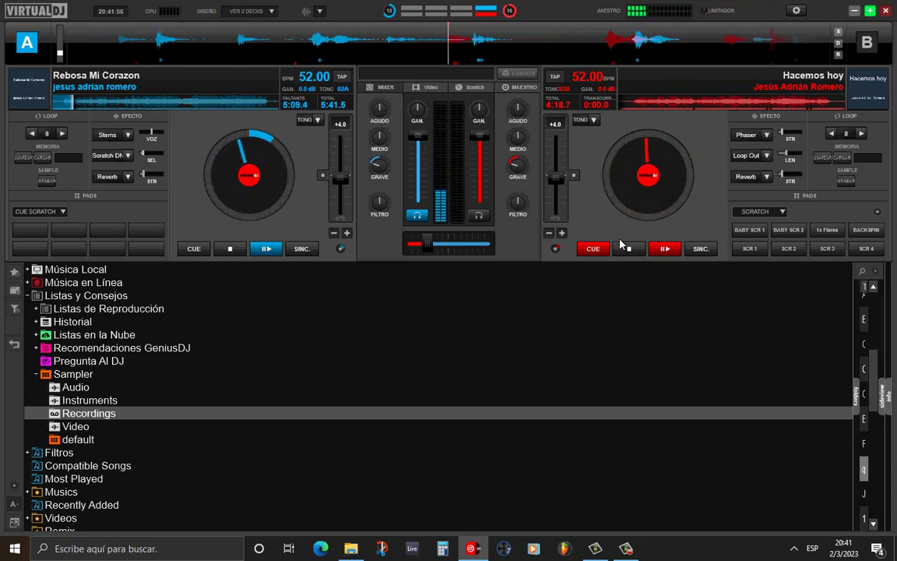
- Load "50 - jesus adrian romero - Sentado en su trono" from File Explorer onto deck B
left_click(352, 549)
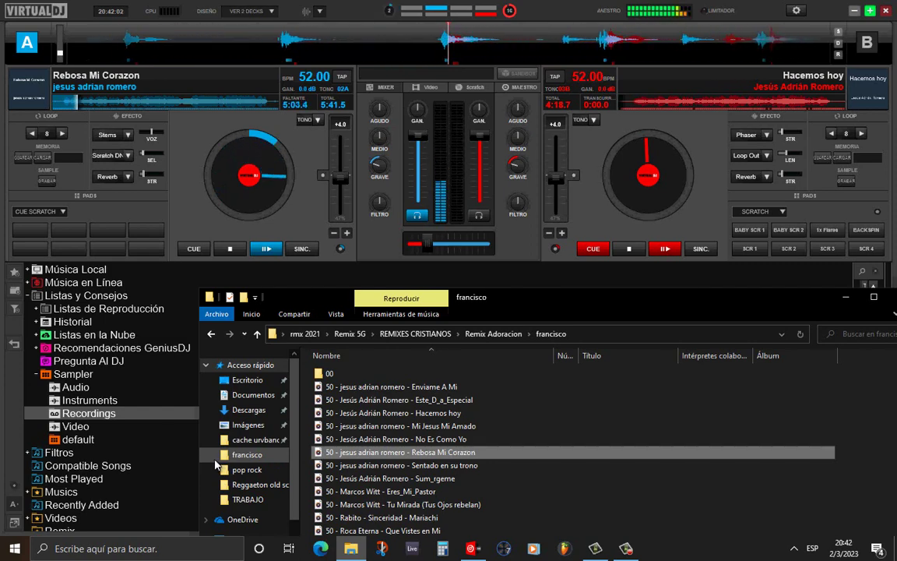
left_click(411, 470)
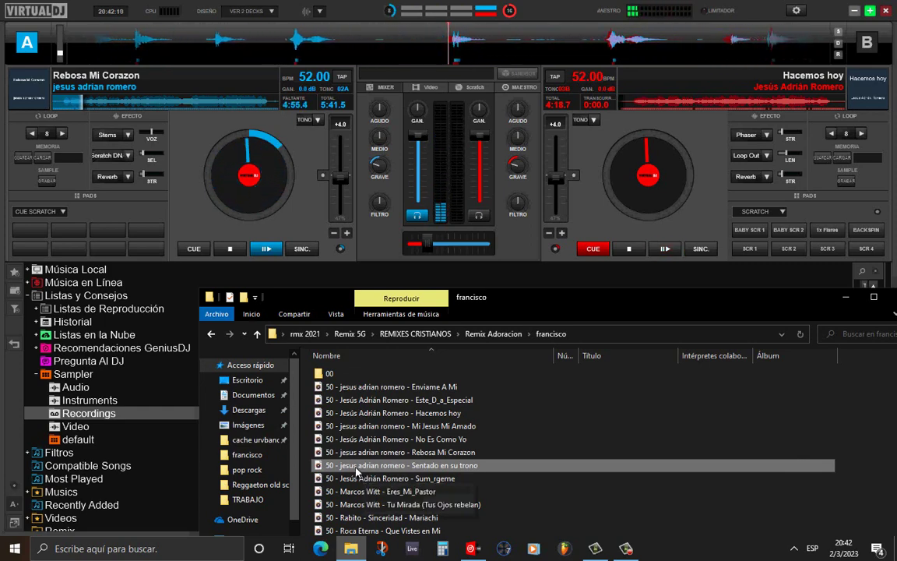
left_click_drag(740, 140, 664, 92)
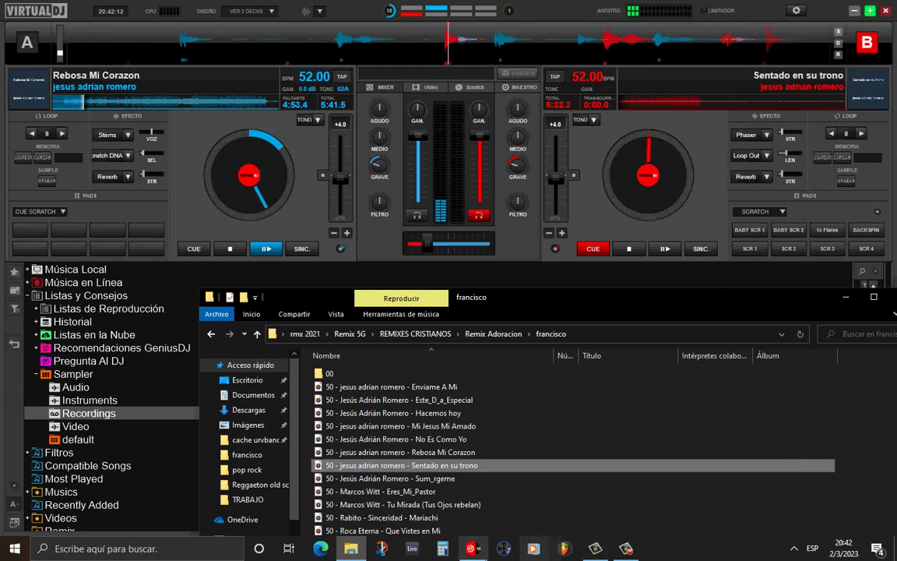
mouse_move(471, 549)
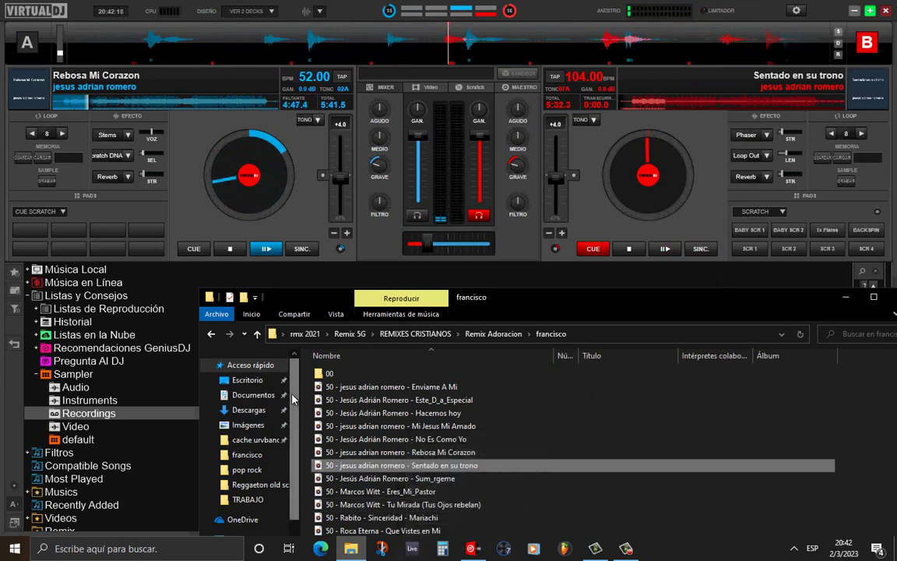
- Halve the BPM of Sentado en su trono to 50 in deck B's BPM editor
left_click(584, 76)
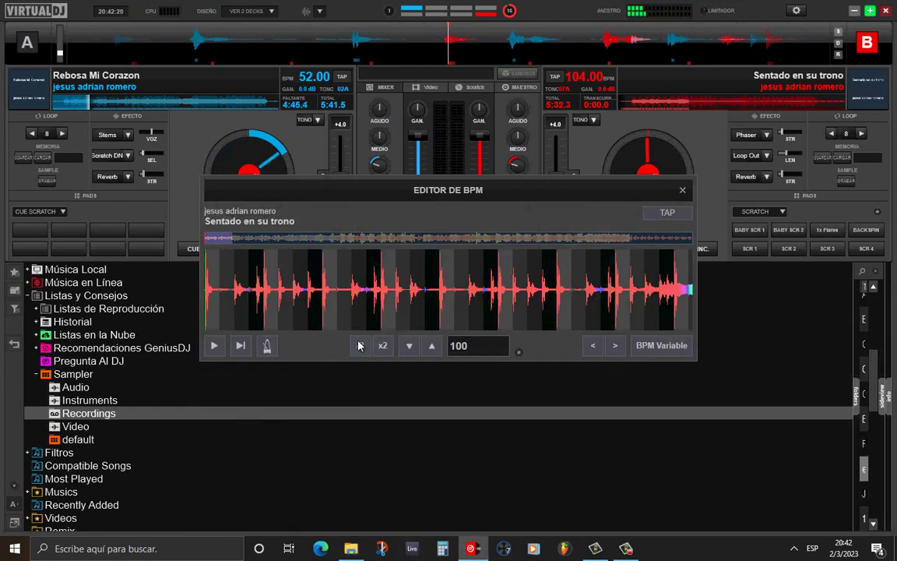
left_click(359, 345)
left_click(682, 189)
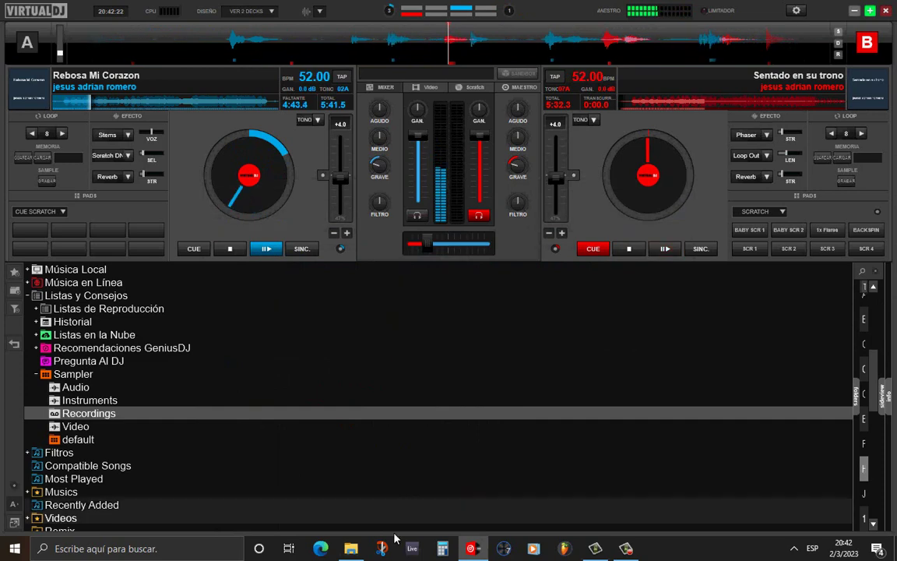
- Align the beat grid start of Sentado en su trono with its first beat in deck B's BPM editor
left_click(351, 548)
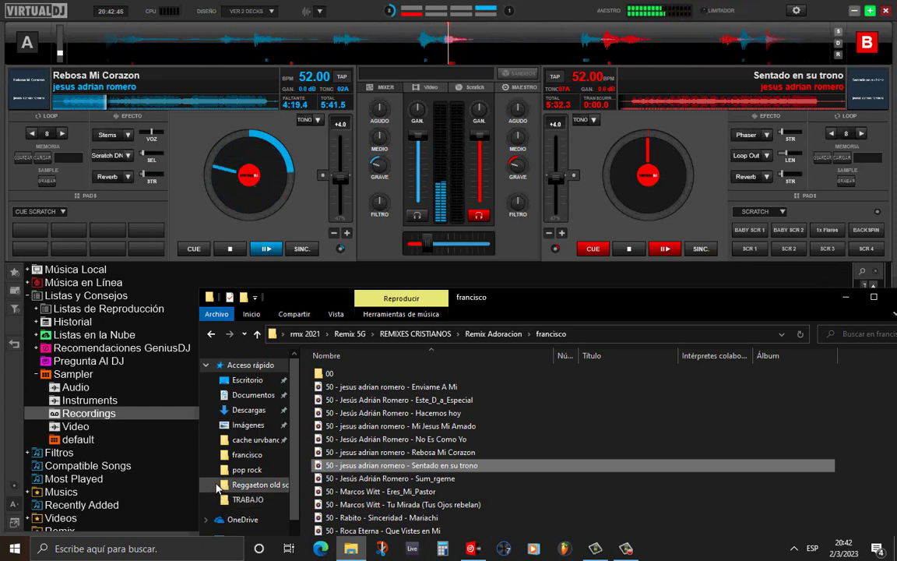
left_click(575, 82)
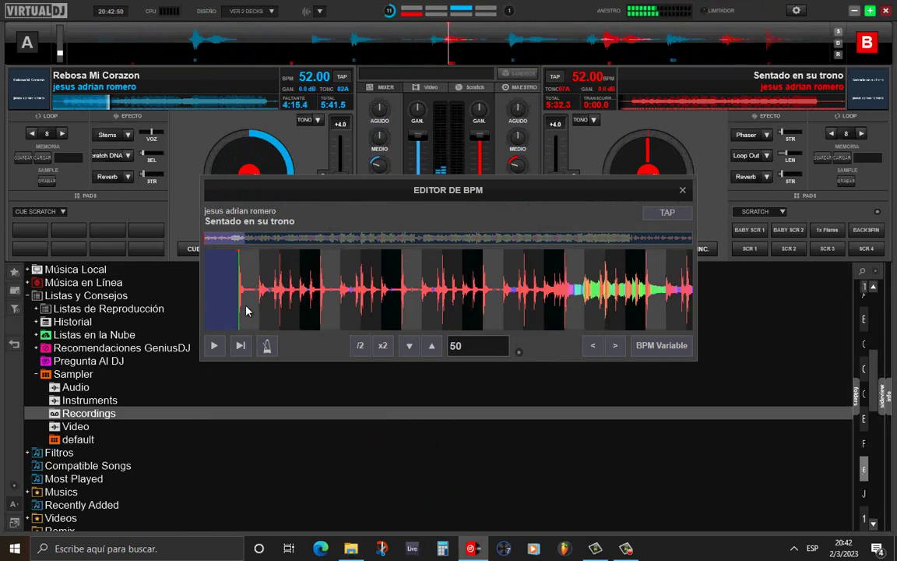
scroll(237, 310, "up", 5)
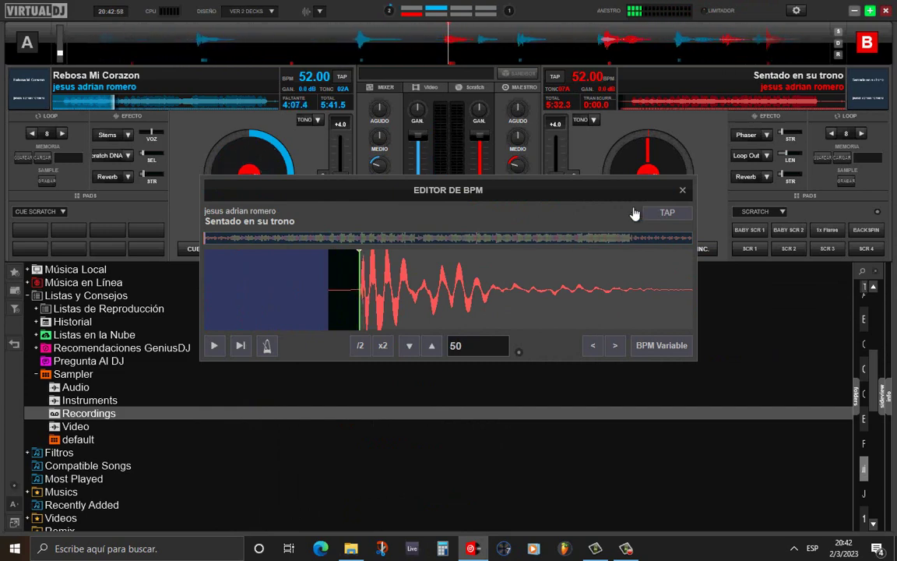
left_click(681, 192)
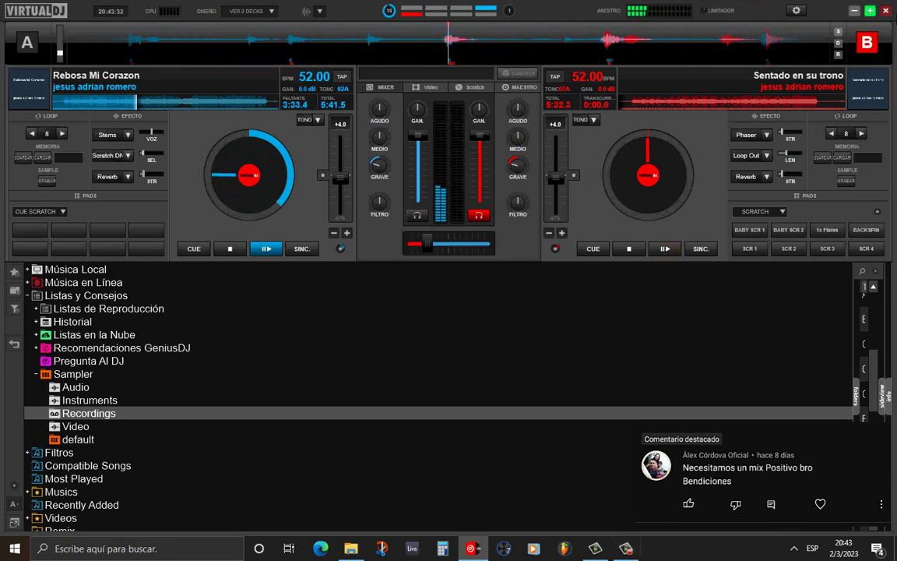
- Start Sentado en su trono on deck B with the crossfader fully on deck A, and bring the crossfader to about the middle
left_click(348, 550)
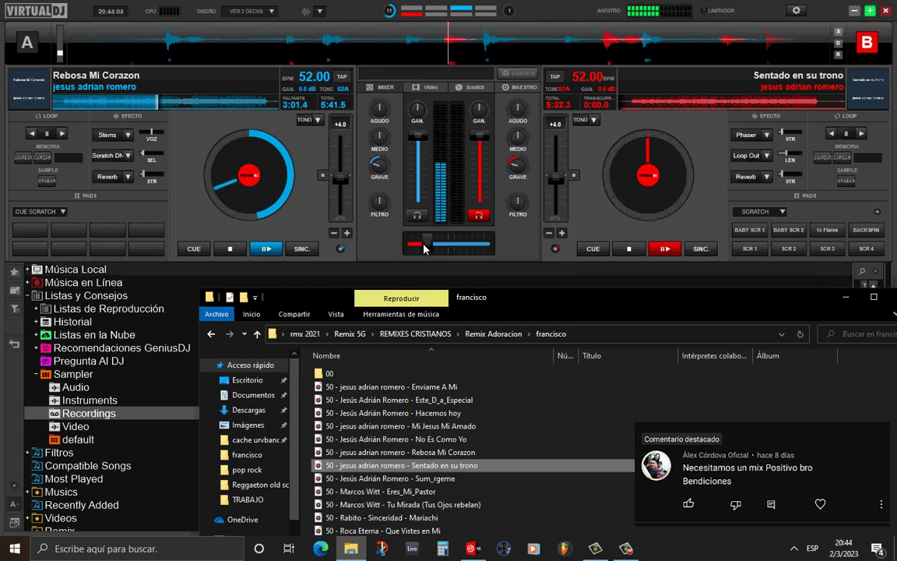
left_click_drag(425, 248, 421, 248)
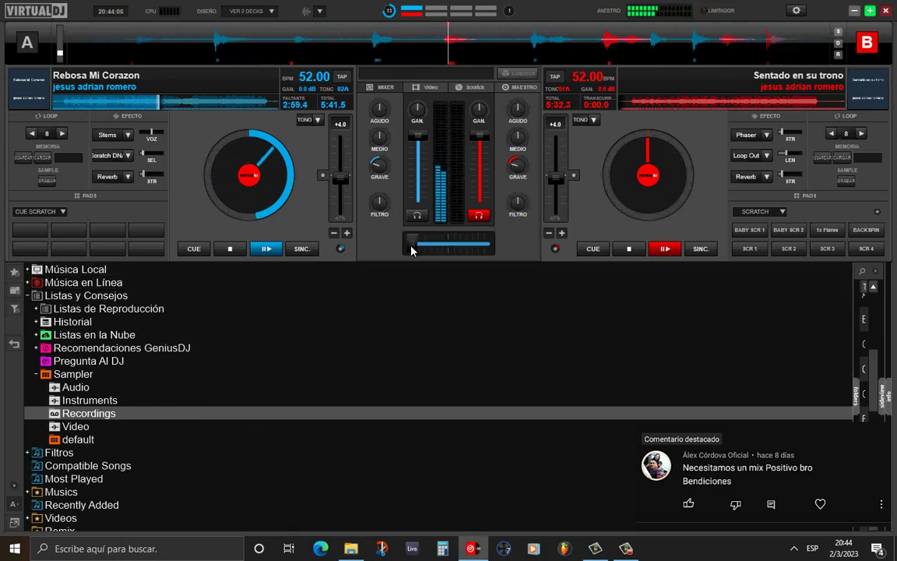
left_click(664, 249)
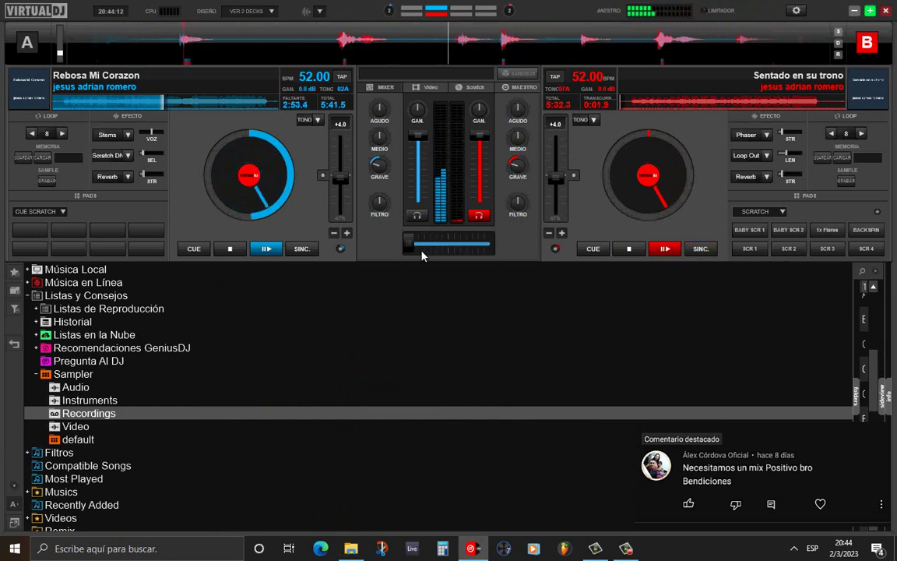
left_click_drag(421, 255, 449, 244)
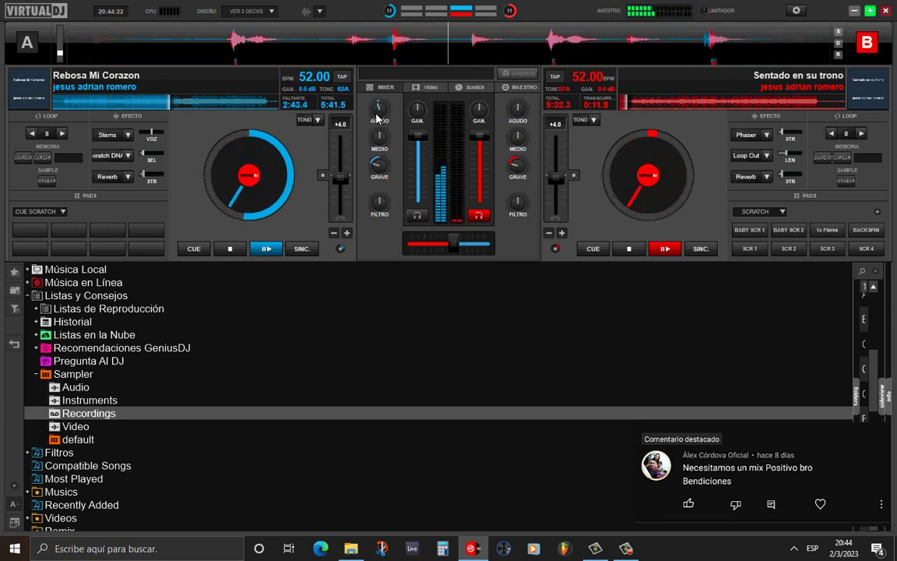
- Blend out deck A by cutting its treble, raising its high-pass filter above 15 kHz and moving the crossfader fully to deck B
left_click_drag(376, 116, 365, 124)
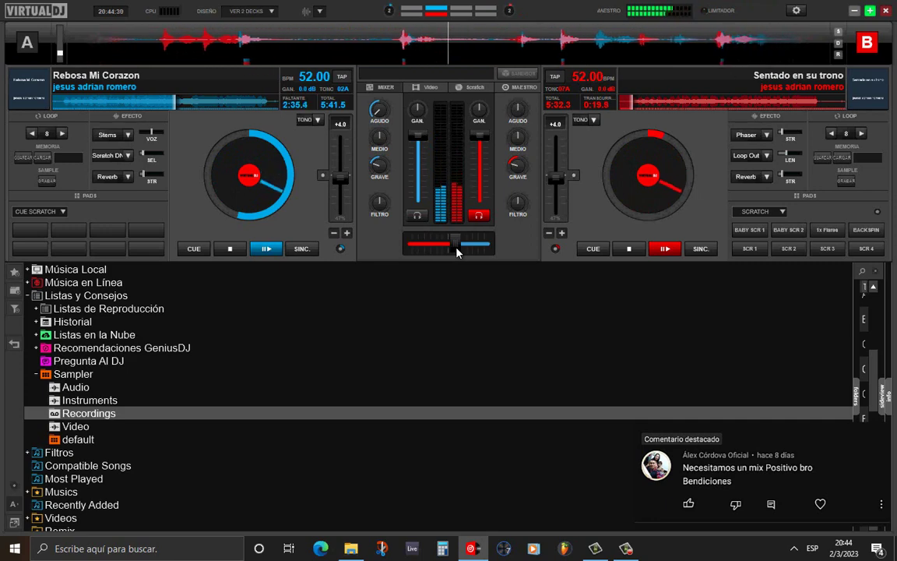
left_click_drag(456, 252, 461, 252)
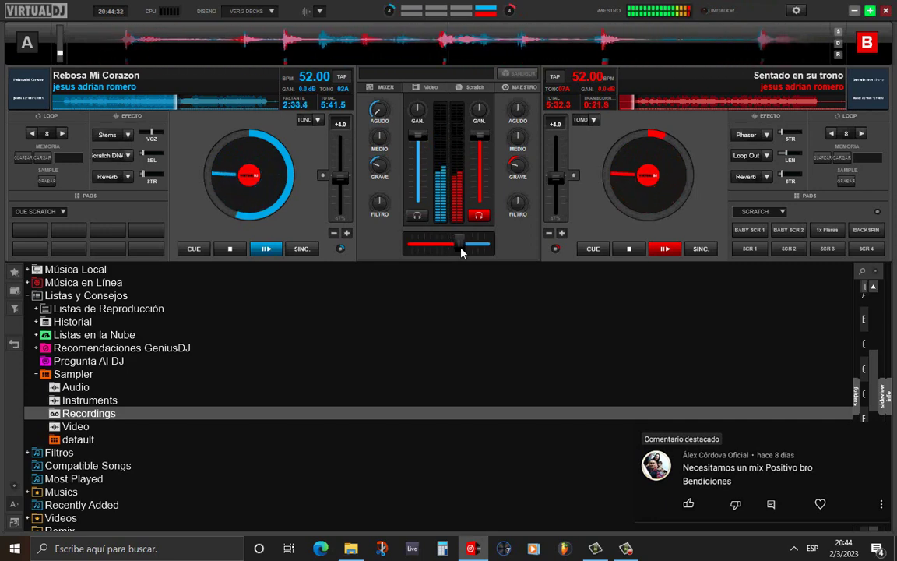
left_click_drag(462, 250, 476, 252)
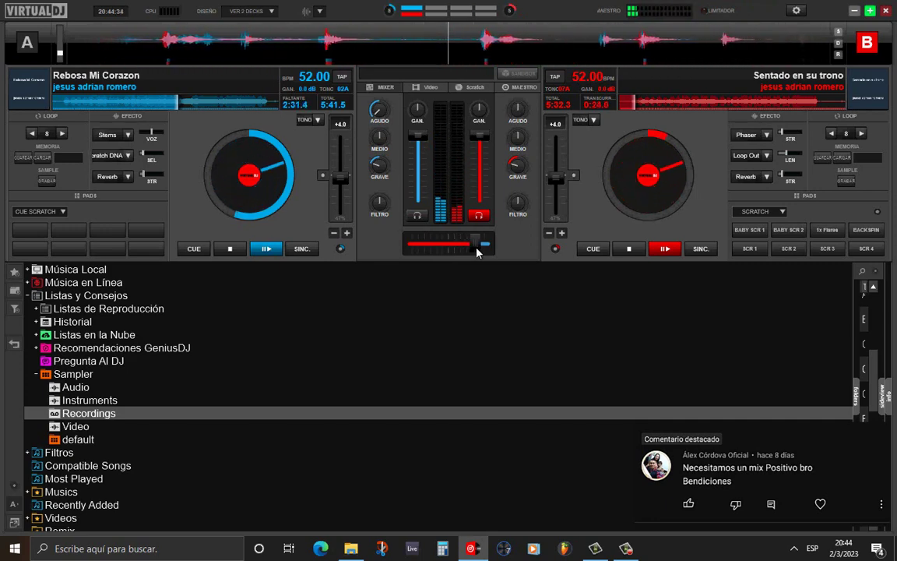
left_click_drag(380, 204, 394, 166)
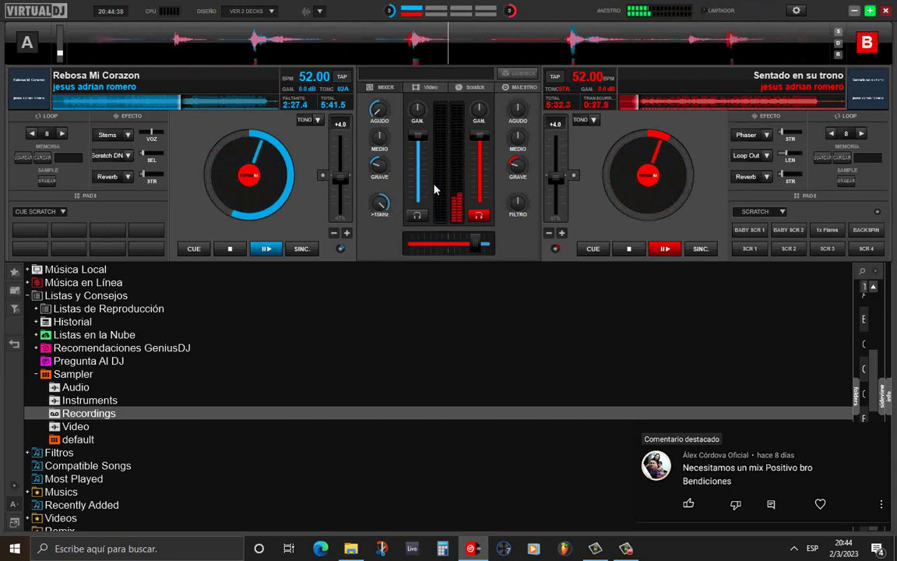
left_click_drag(475, 246, 487, 250)
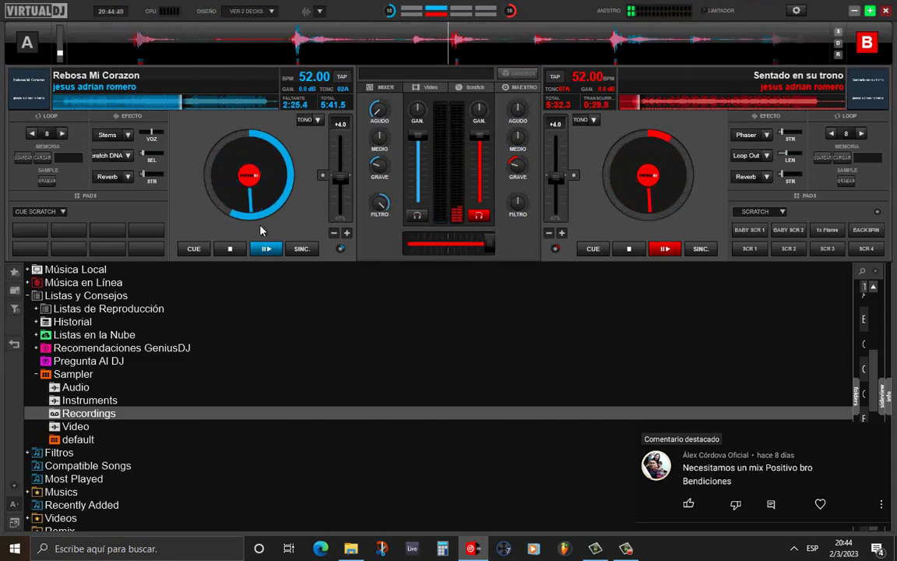
- Return deck A to its cue point and reset its treble and filter to neutral
left_click(194, 248)
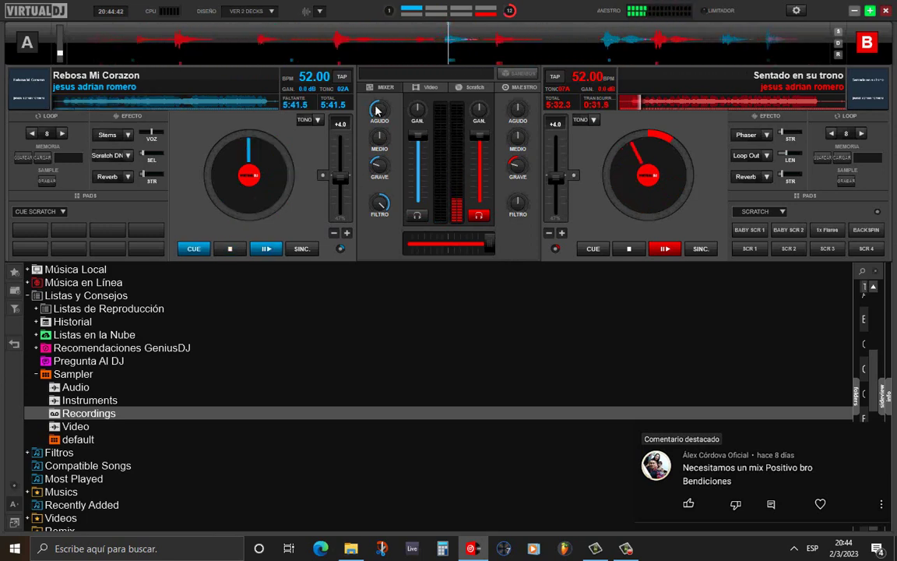
double_click(376, 110)
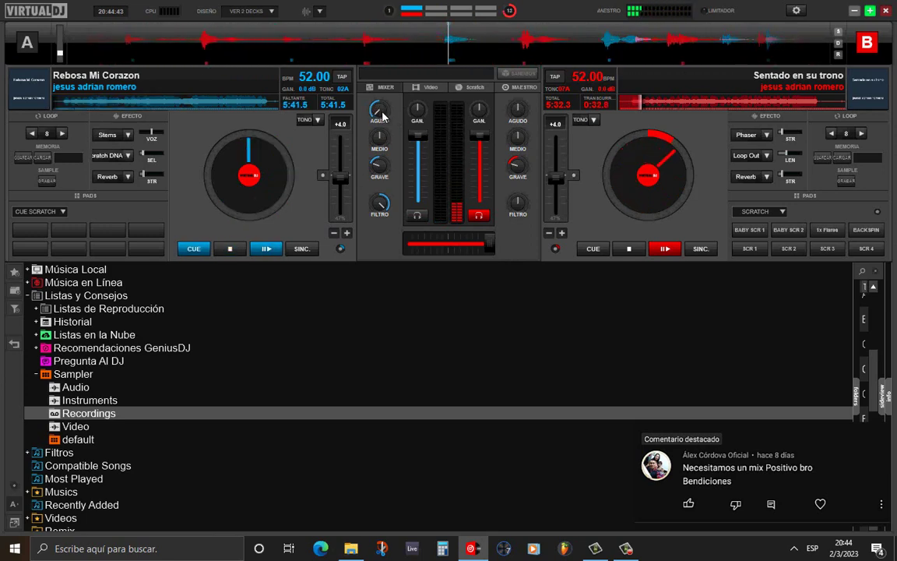
double_click(380, 204)
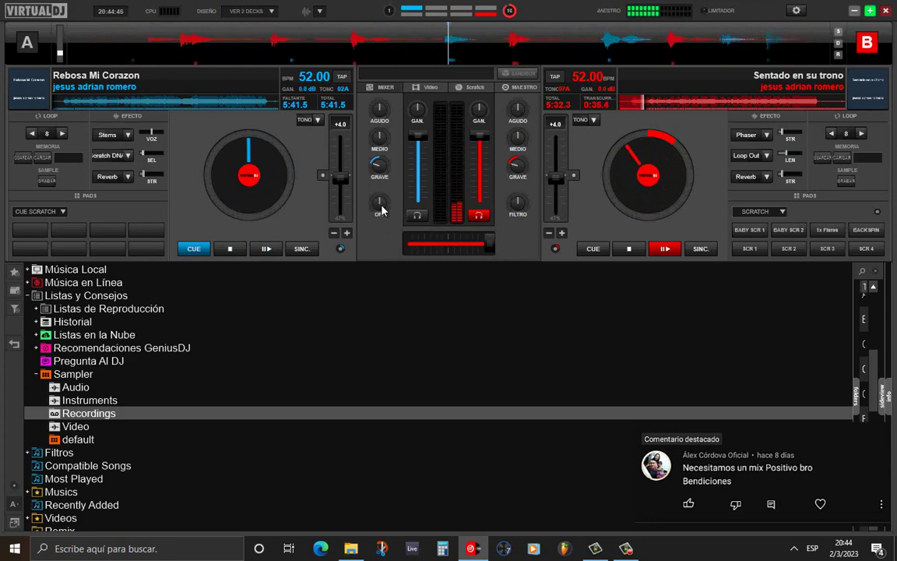
left_click(606, 78)
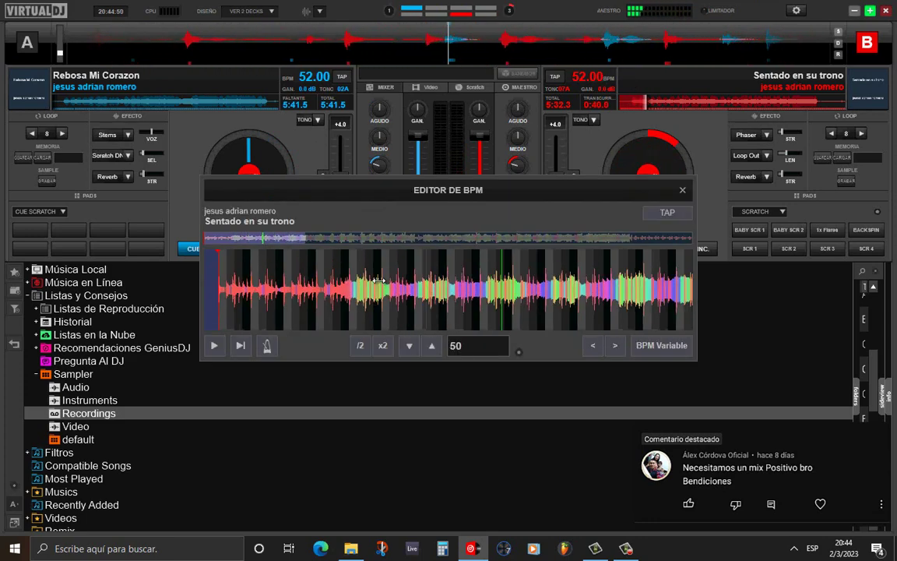
left_click(682, 189)
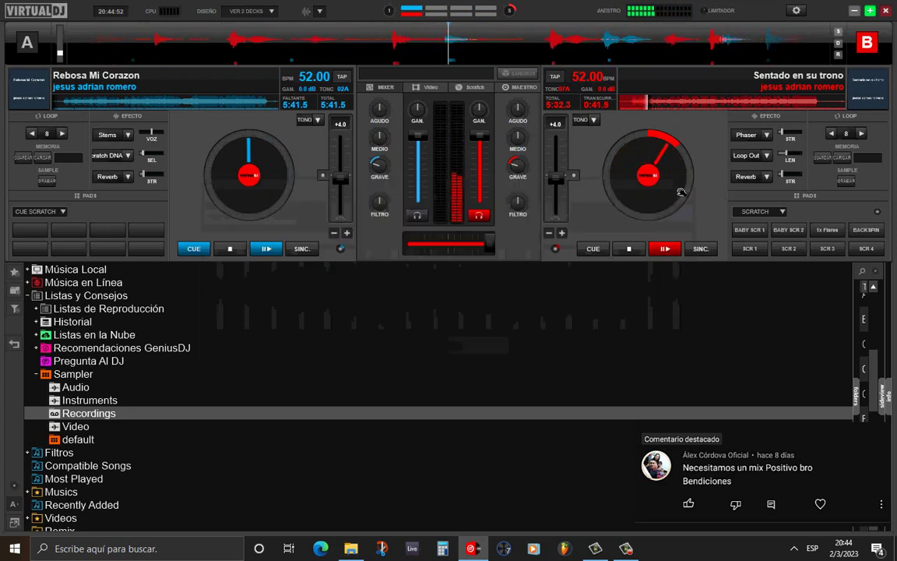
- Load "50 - Jesús Adrián Romero - Sum_rgeme" from File Explorer onto deck A
left_click(351, 549)
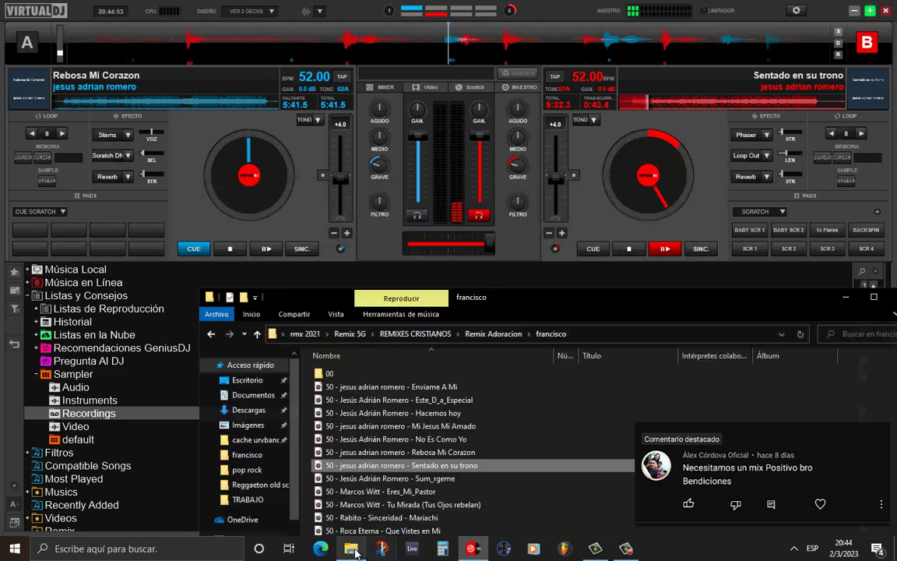
left_click(427, 481)
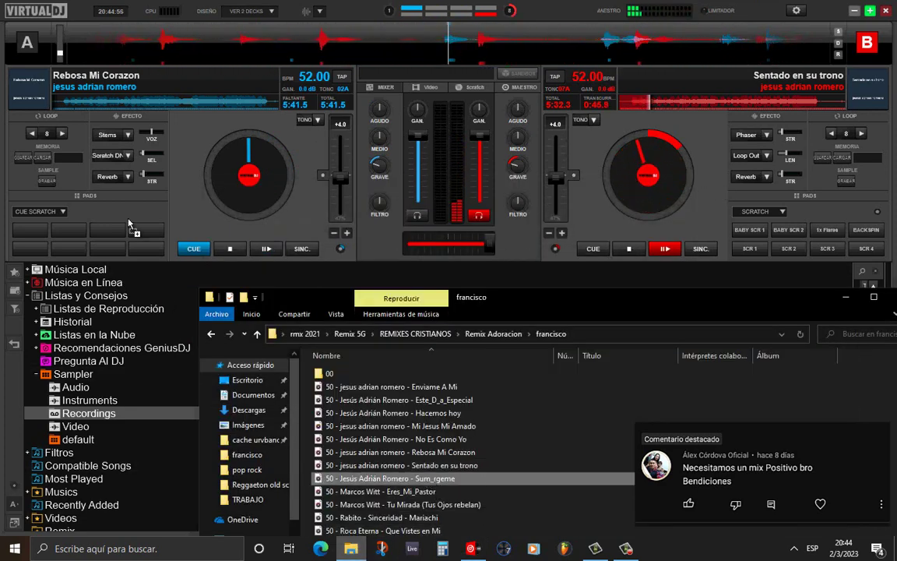
double_click(427, 481)
mouse_move(626, 549)
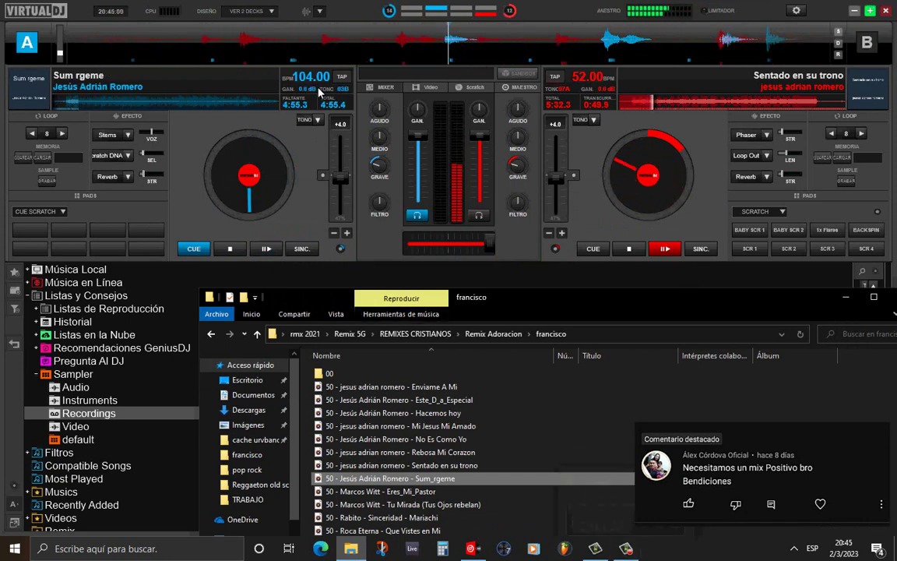
- Align the beat grid start of Sum rgeme with its first beat in deck A's BPM editor
left_click(285, 72)
scroll(283, 304, "up", 5)
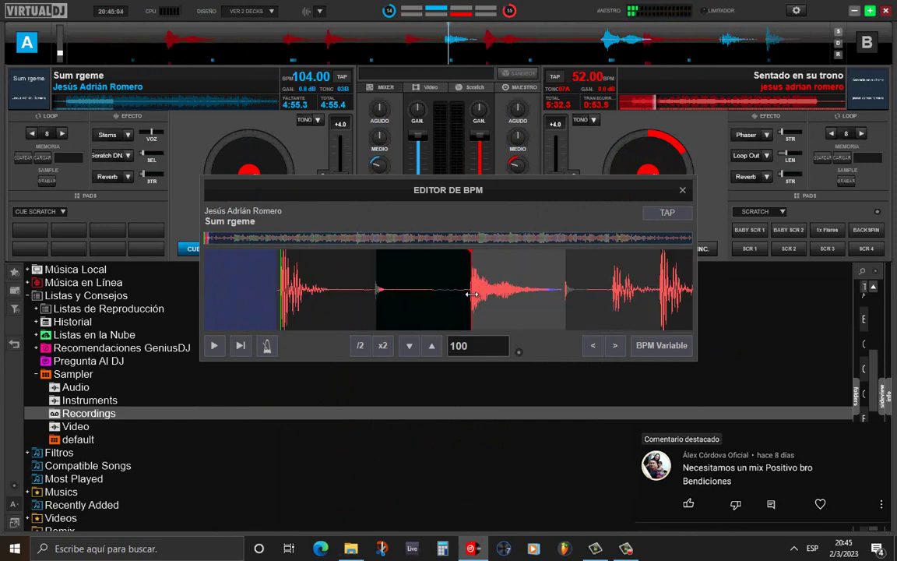
scroll(282, 304, "up", 4)
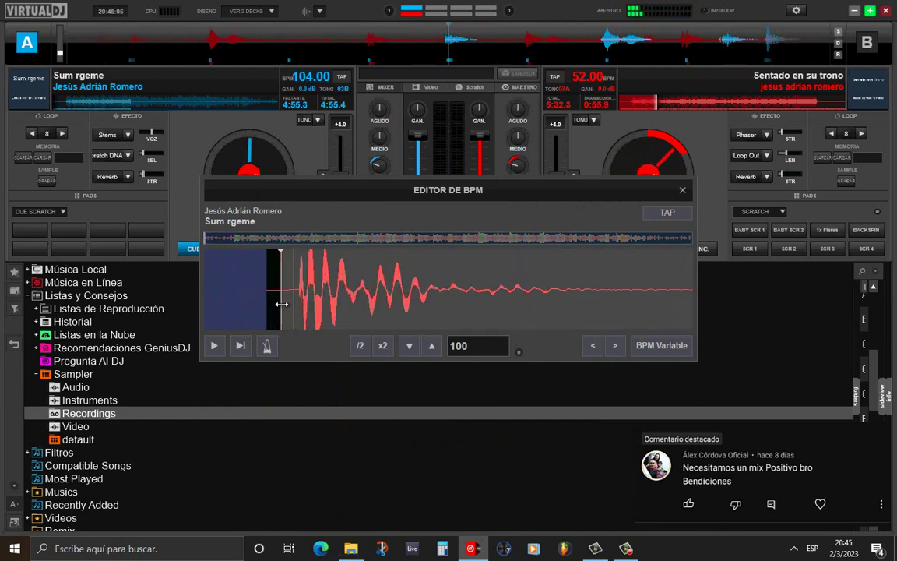
left_click_drag(282, 304, 298, 304)
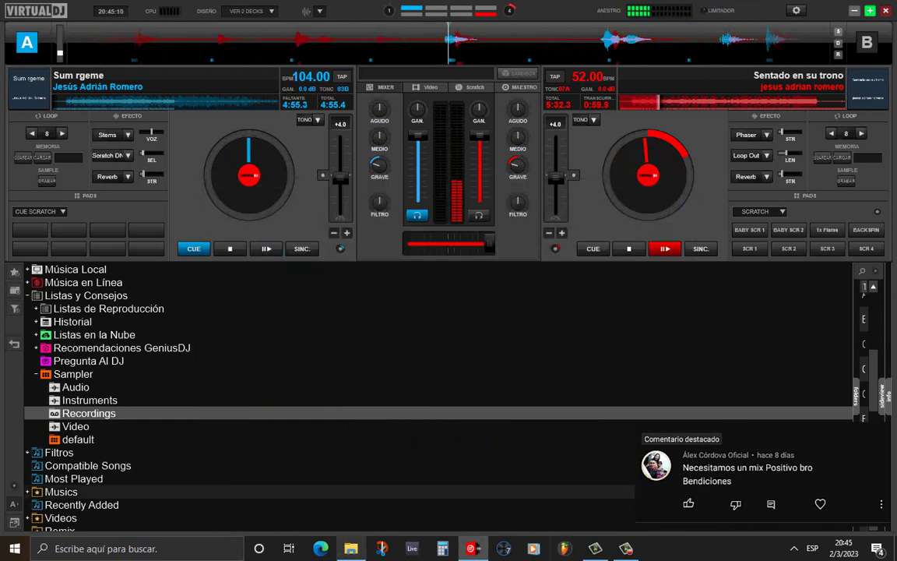
mouse_move(350, 548)
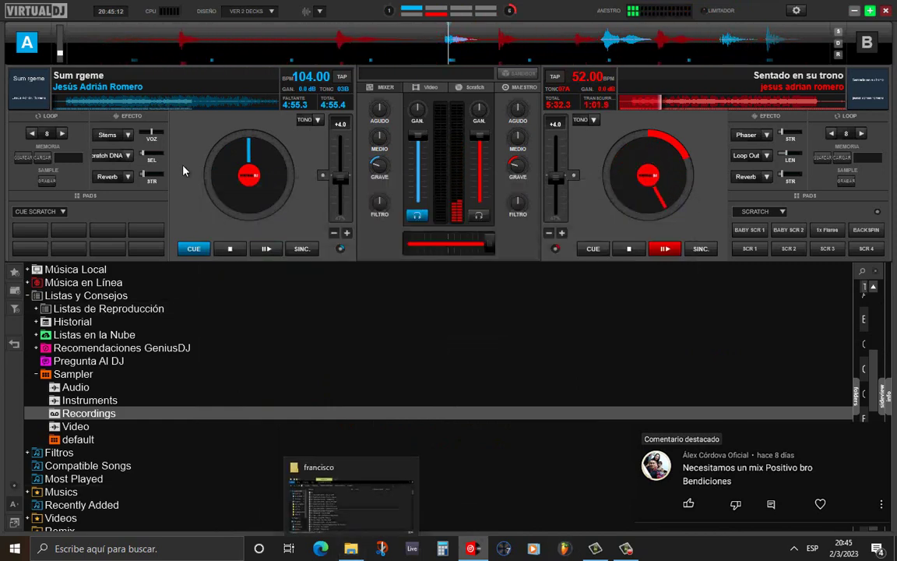
- Halve the BPM of Sum rgeme to 50 in deck A's BPM editor and sync deck A with deck B
left_click(282, 72)
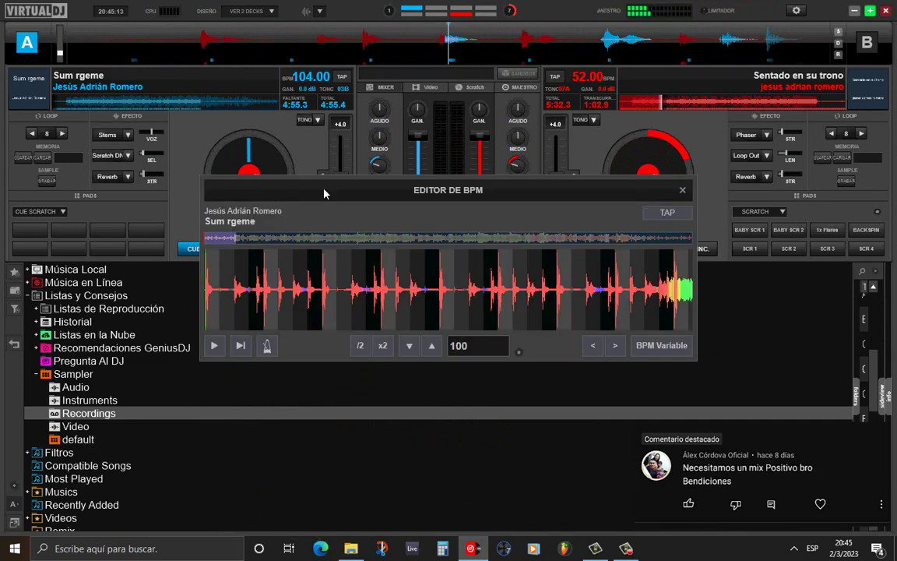
left_click(360, 345)
left_click(683, 191)
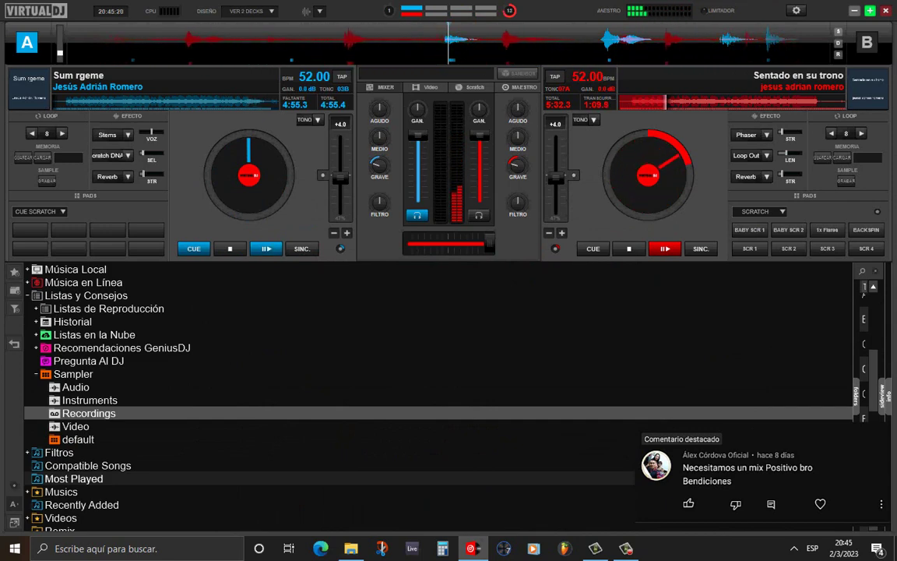
left_click(301, 249)
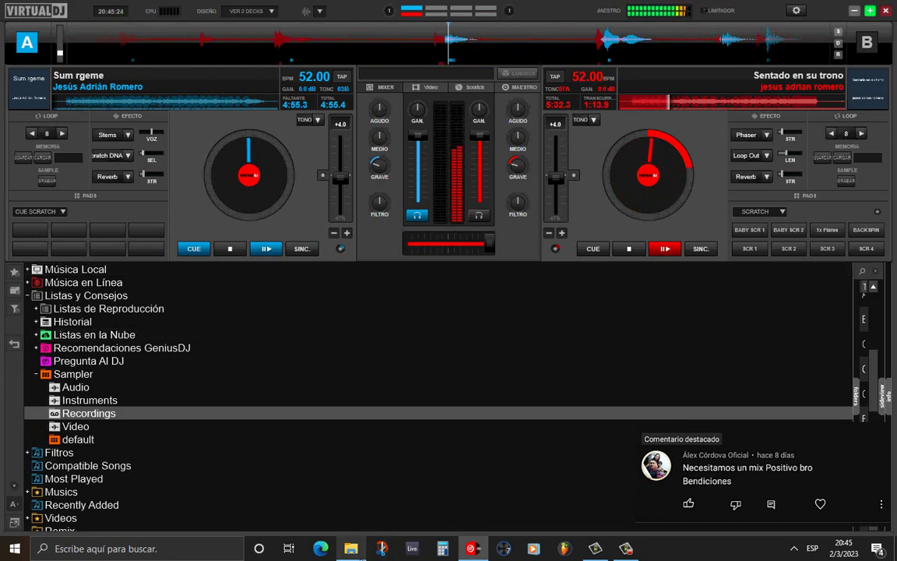
- Look through the tracks in the francisco folder in File Explorer
left_click(350, 548)
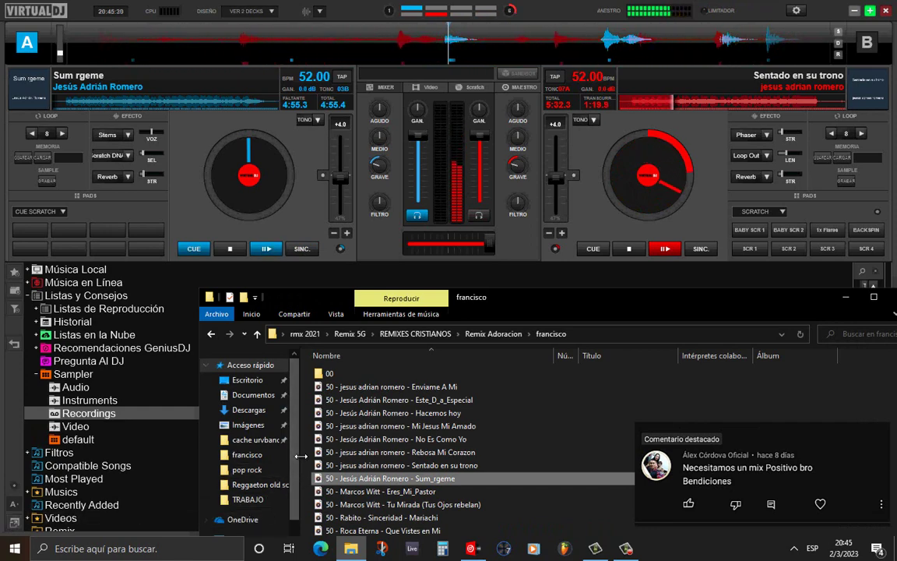
left_click_drag(300, 456, 233, 455)
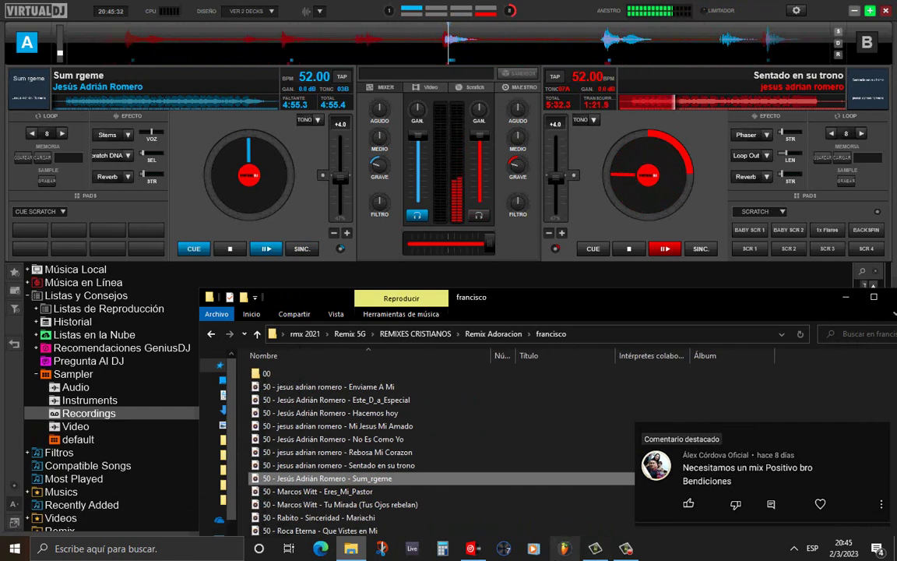
left_click(471, 547)
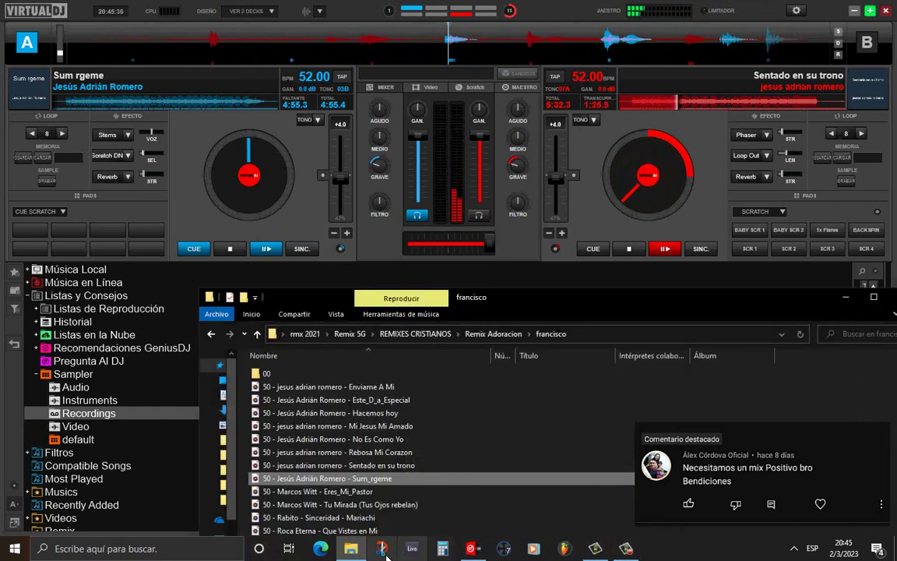
mouse_move(363, 556)
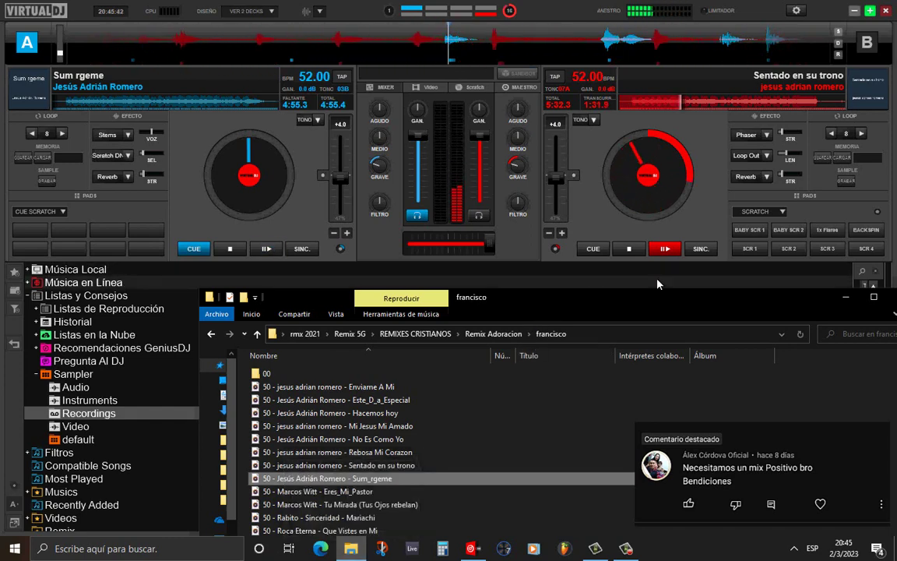
left_click_drag(708, 305, 590, 246)
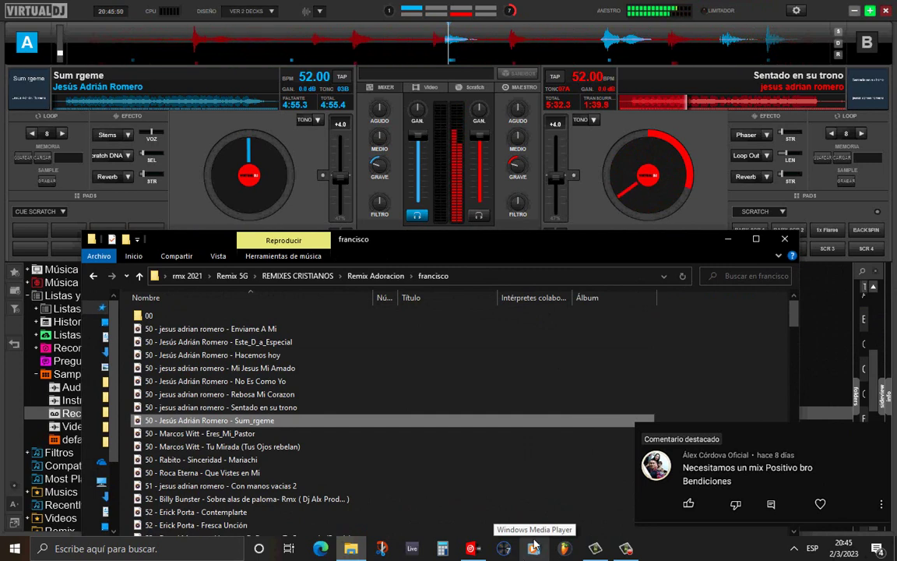
left_click(727, 238)
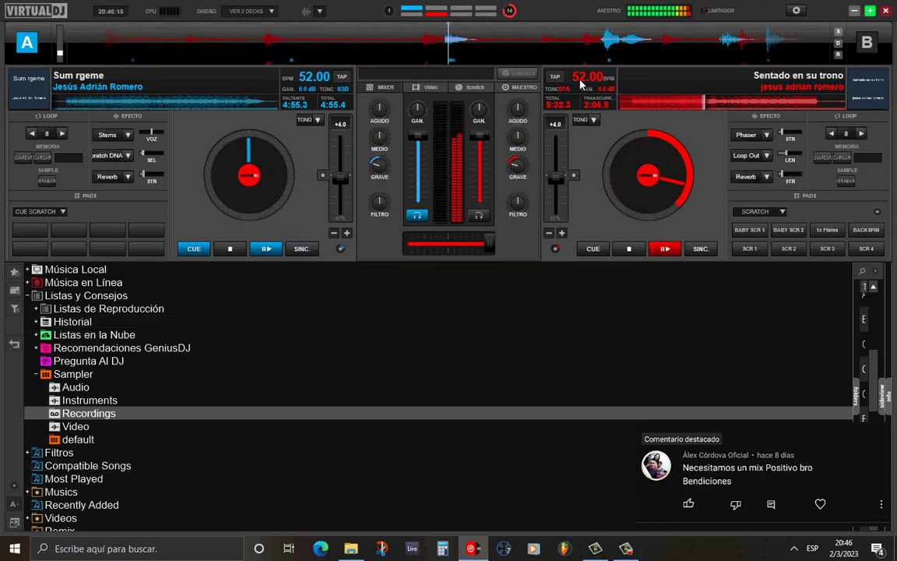
- Check the beat grid start against the first beat of Sum rgeme in deck A's BPM editor
left_click(304, 77)
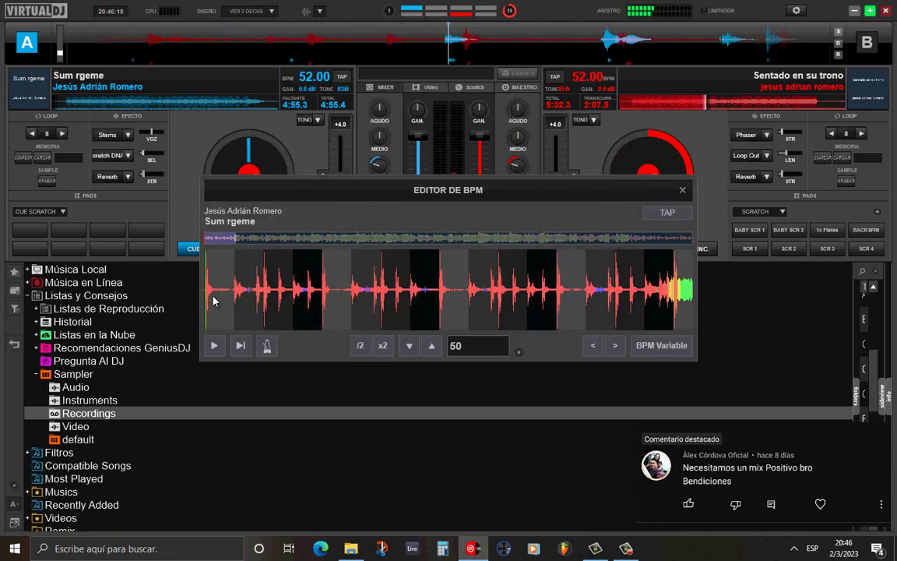
scroll(226, 294, "up", 5)
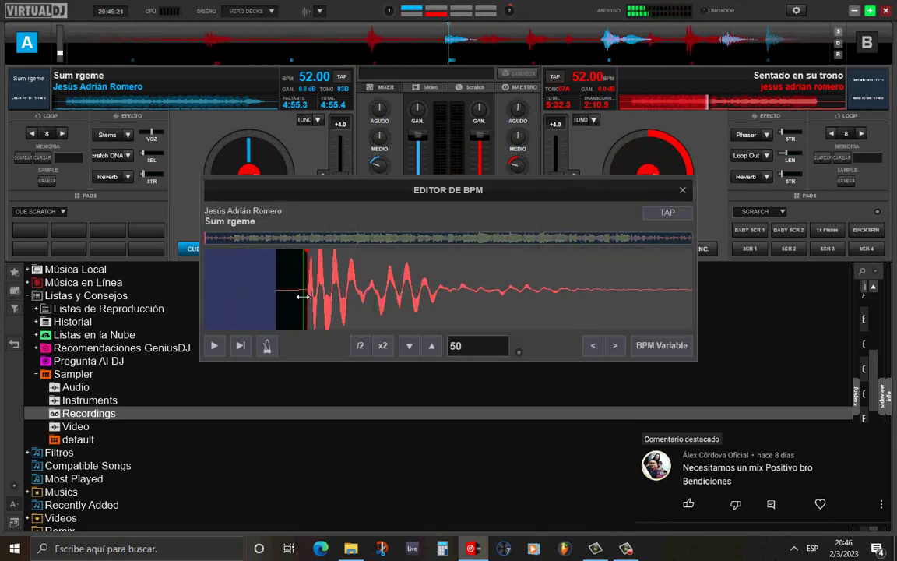
left_click(683, 190)
- Start deck A and blend out deck B by cutting its treble, turning its filter fully down and moving the crossfader fully to deck A
left_click(266, 249)
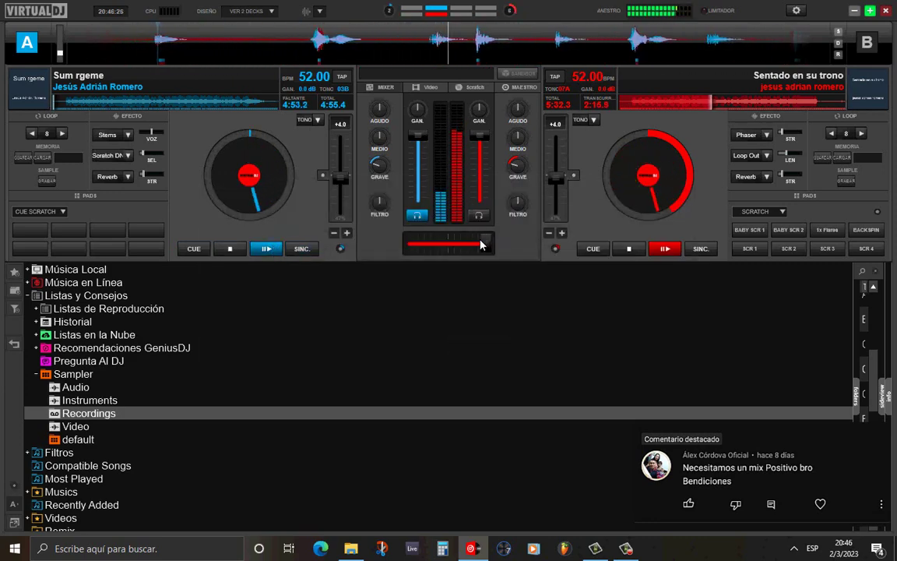
left_click_drag(480, 242, 440, 249)
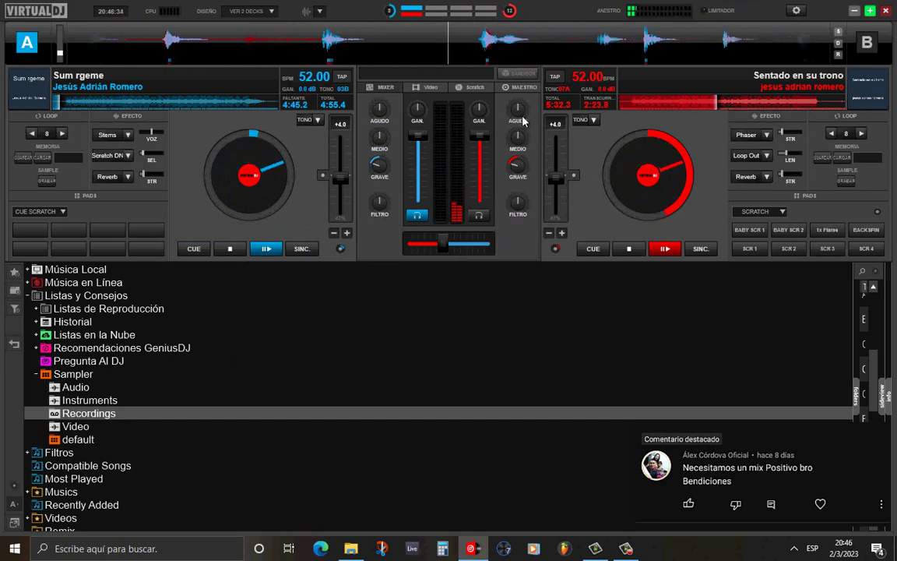
left_click_drag(519, 115, 497, 156)
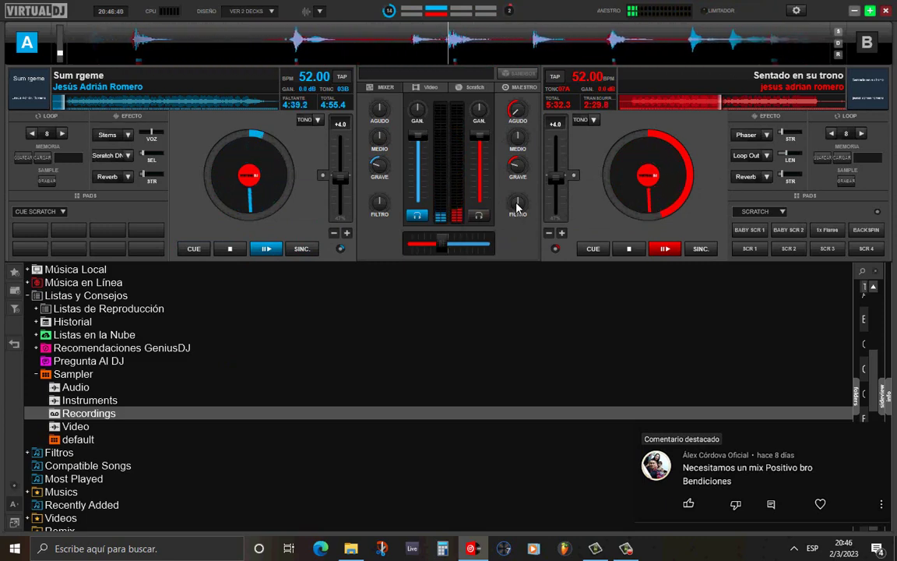
left_click_drag(518, 206, 398, 257)
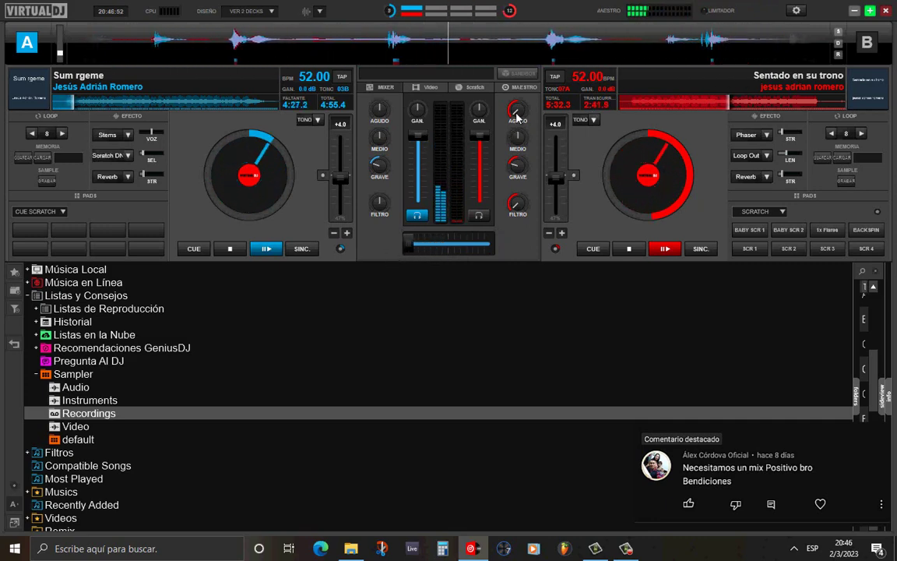
- Reset deck B's treble and filter to neutral and stop deck B, returning its track to the start
double_click(517, 202)
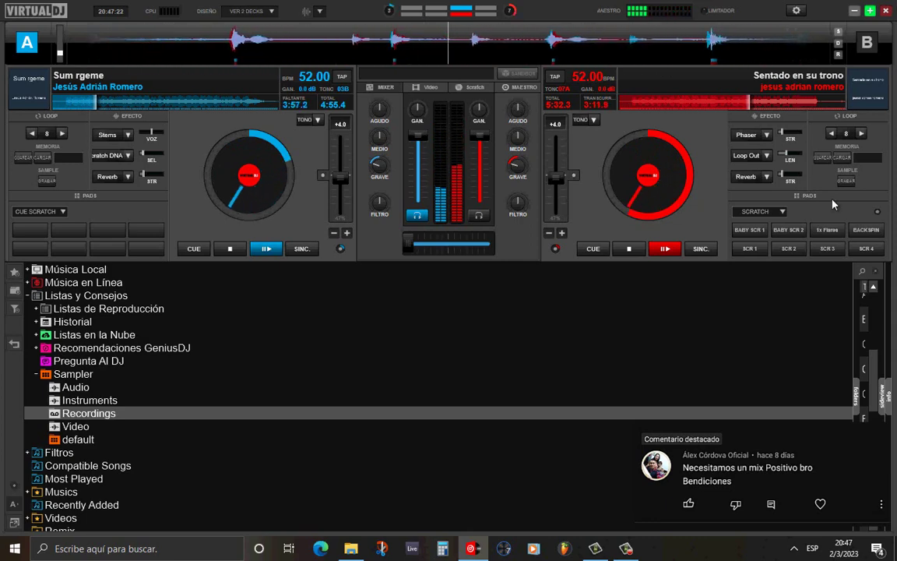
left_click(638, 249)
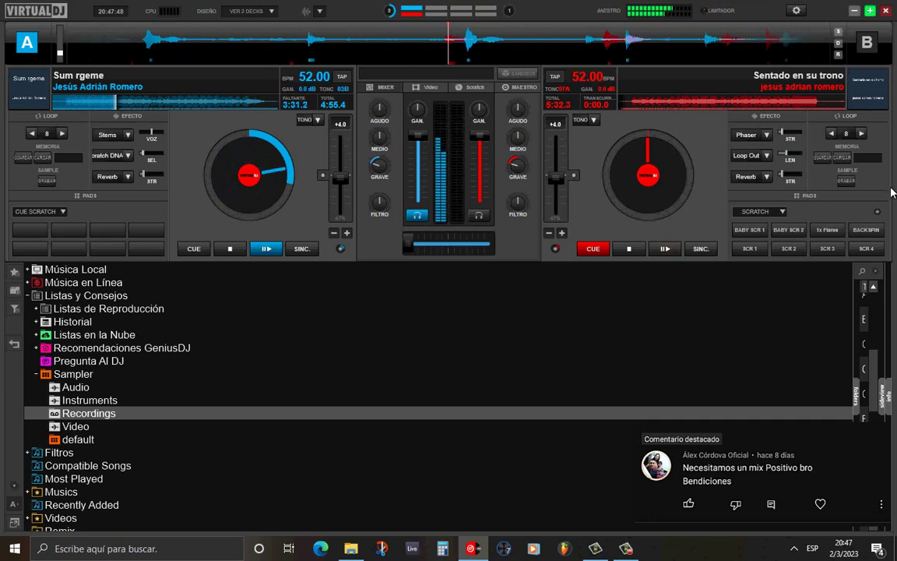
- Examine the 50 BPM beat grid of Sum rgeme in deck A's BPM editor
left_click(312, 77)
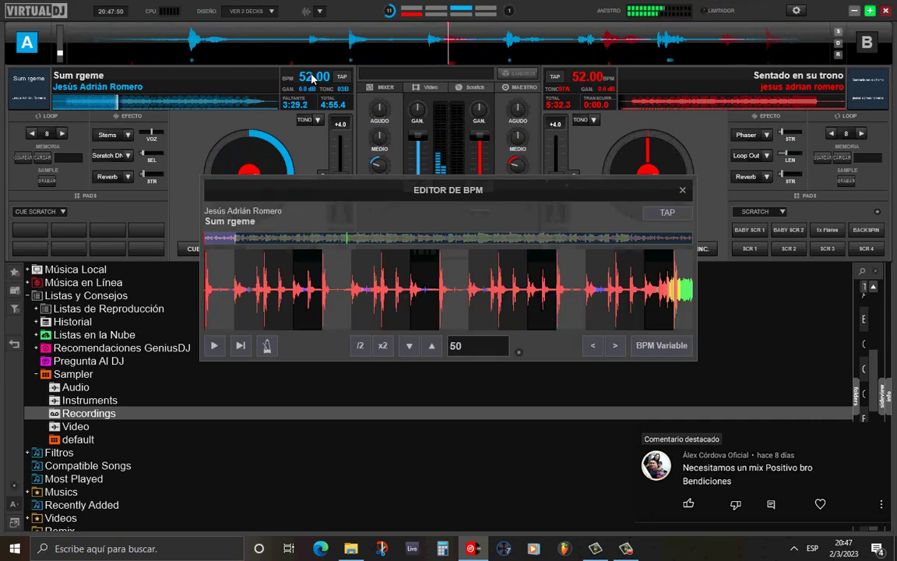
left_click(682, 189)
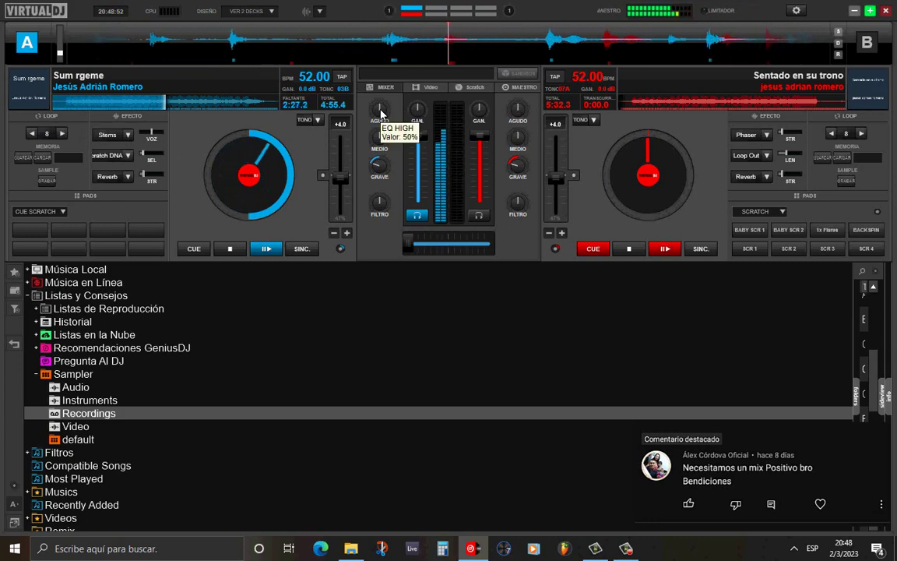
- Cut deck A's treble and activate an 8-beat loop on Sum rgeme, accepting the backward loop direction
left_click_drag(381, 114, 373, 114)
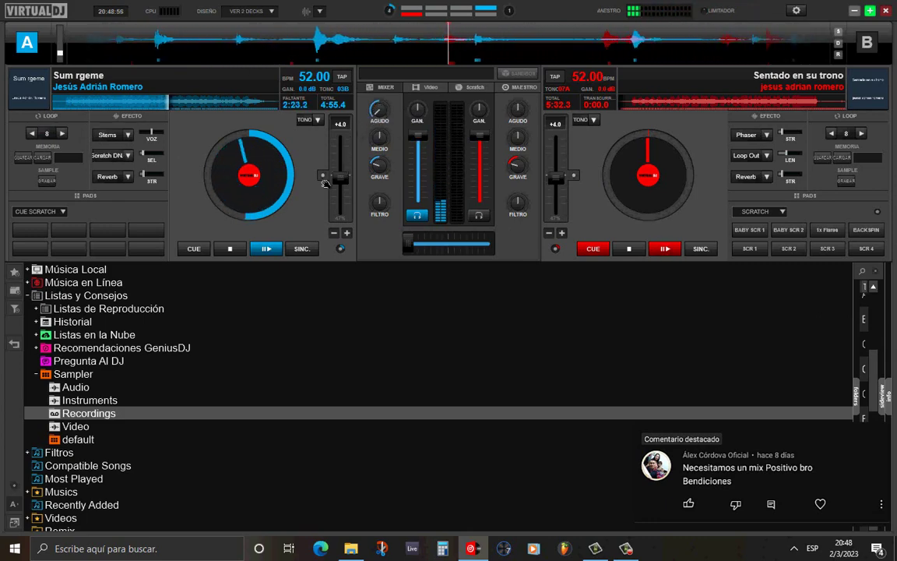
left_click(44, 134)
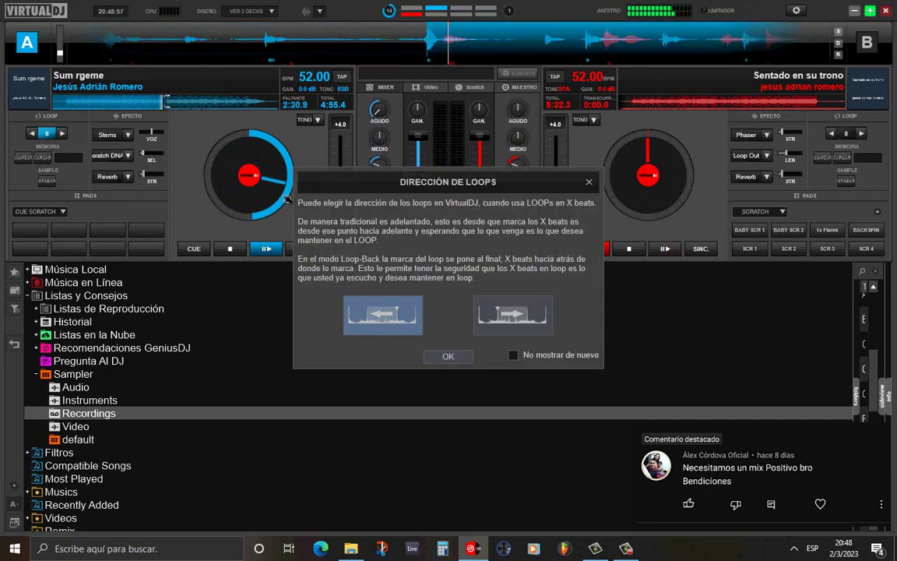
left_click(450, 357)
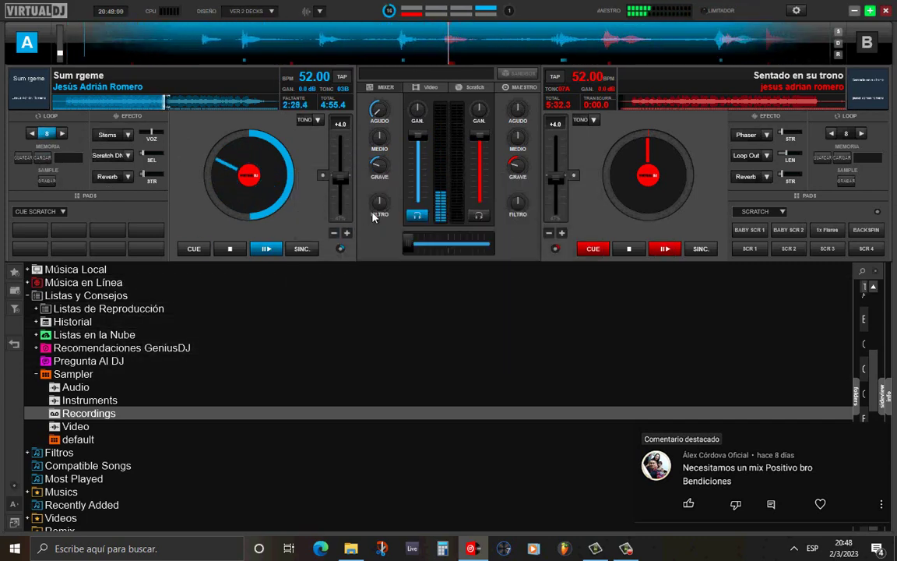
- Raise deck A's high-pass filter gradually to above 2.1 kHz
left_click_drag(373, 217, 387, 209)
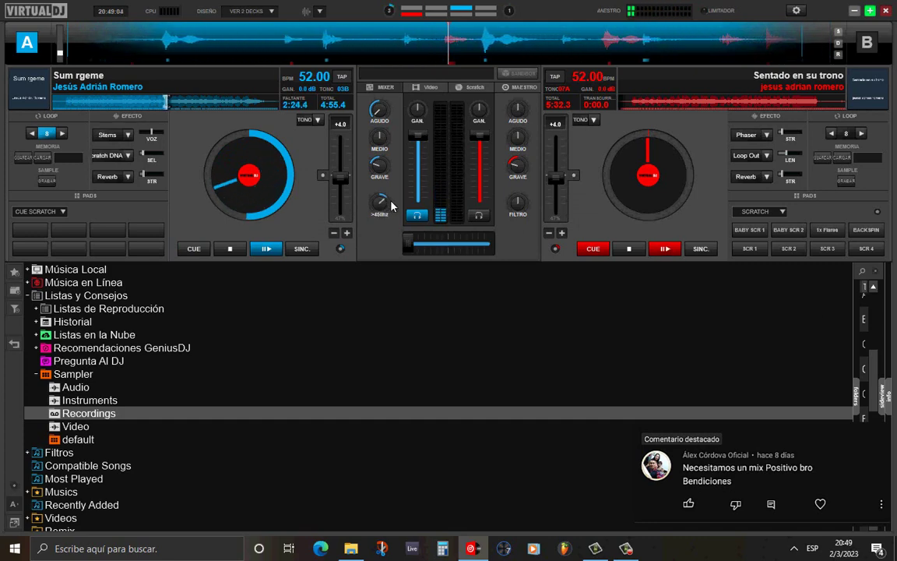
left_click_drag(395, 203, 398, 202)
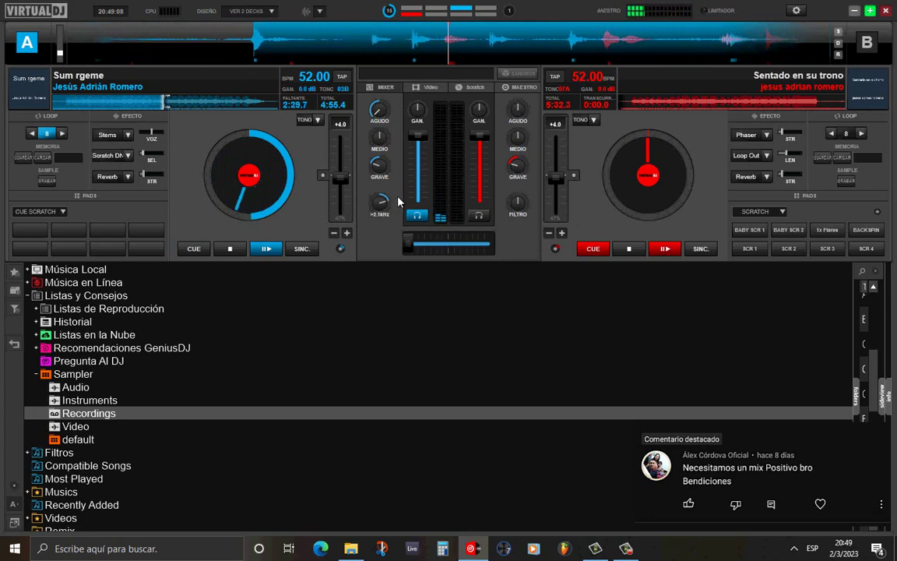